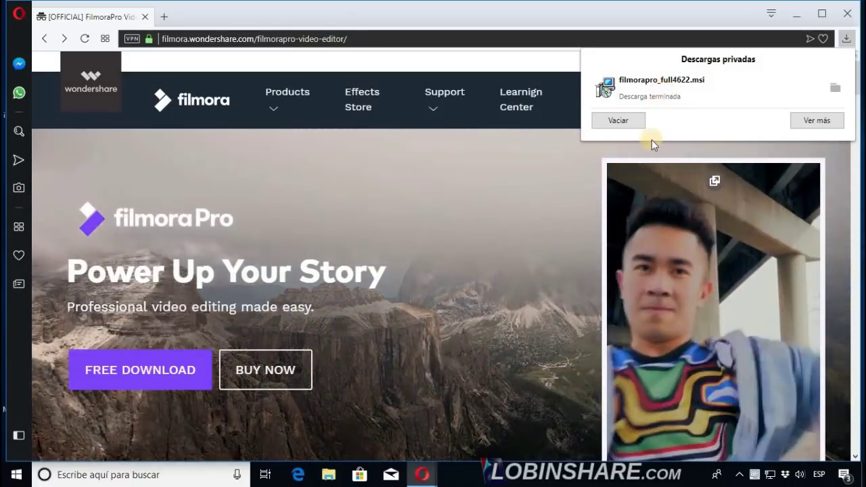
Look over the FilmoraPro product page down to the Accelerate Your Process feature tiles.
scroll(429, 242, down, 6)
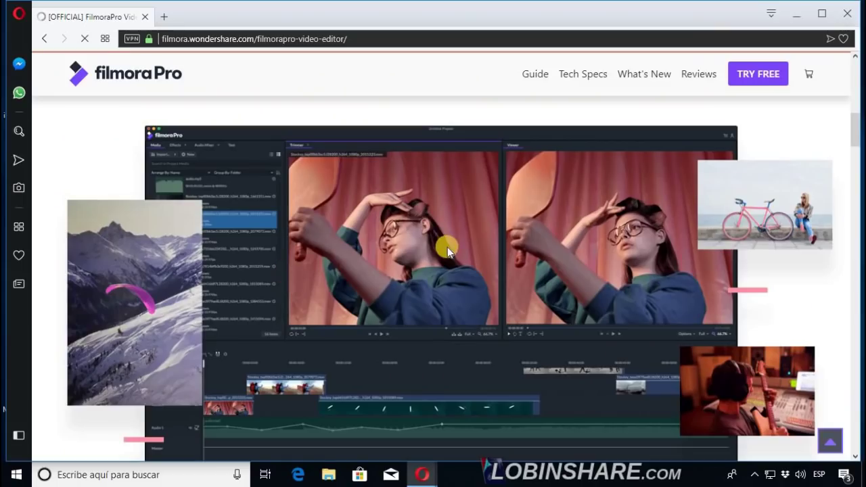
scroll(457, 245, down, 6)
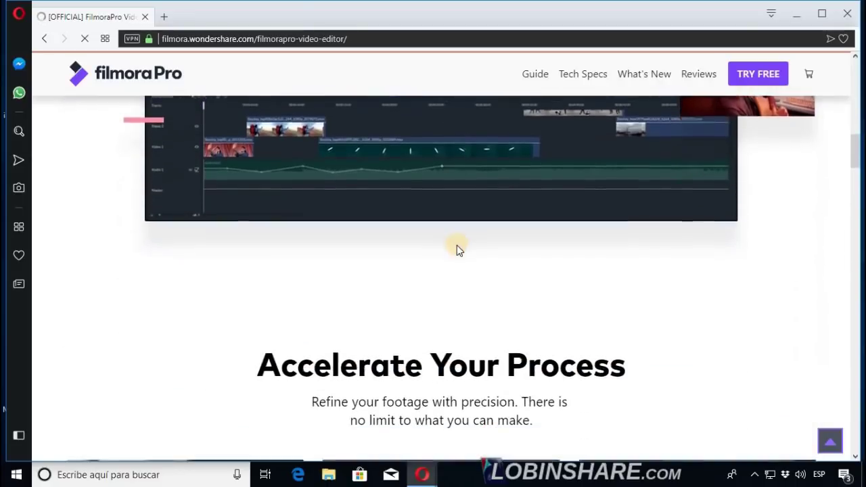
scroll(459, 245, down, 3)
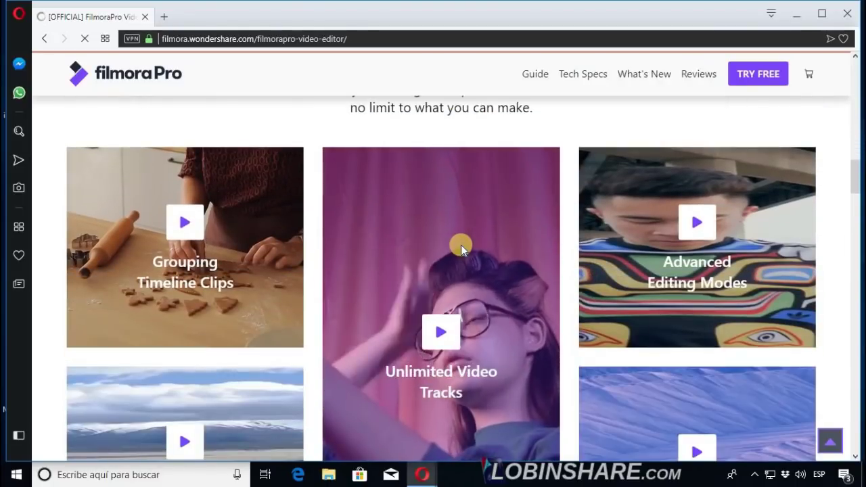
scroll(461, 245, down, 1)
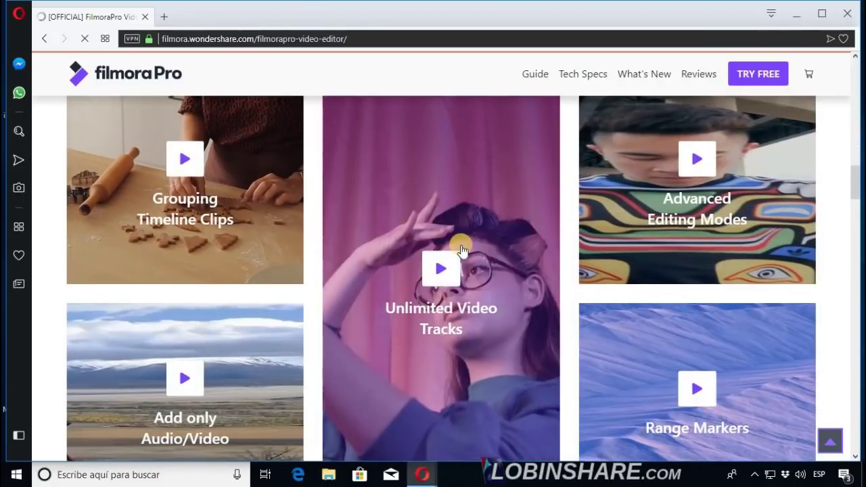
scroll(461, 246, down, 1)
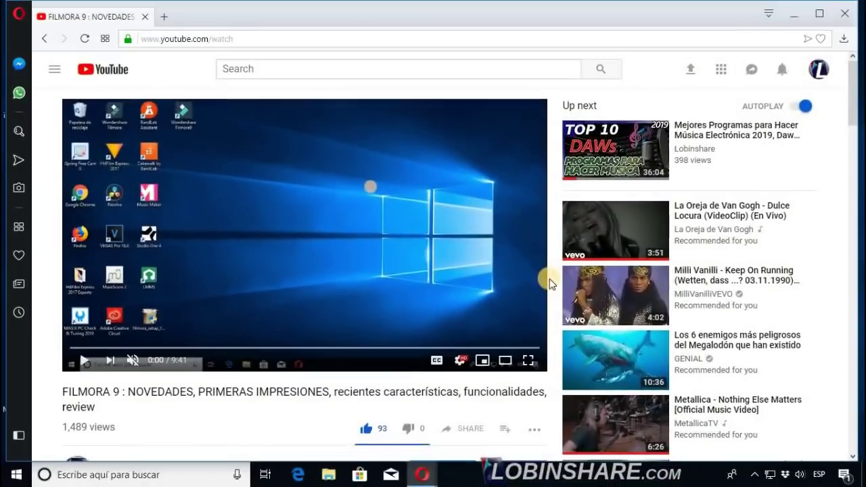
Open the complete Filmora 9 tutorial list linked in the YouTube video's description.
scroll(548, 279, down, 2)
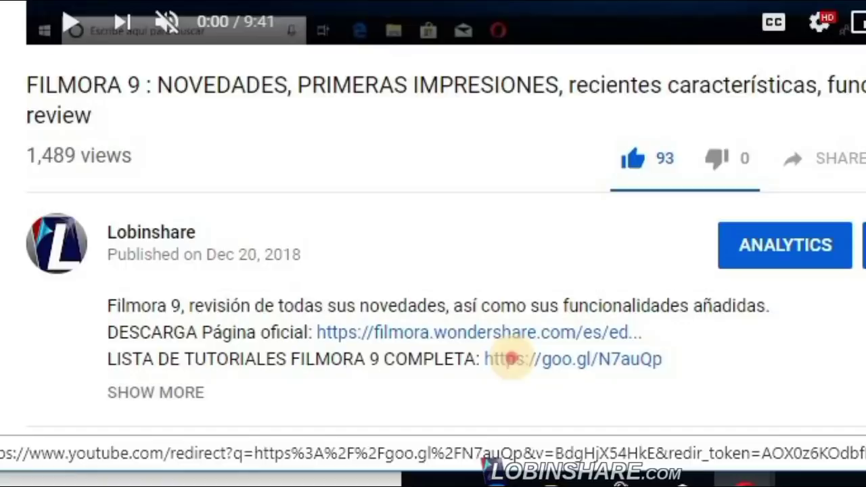
click(510, 358)
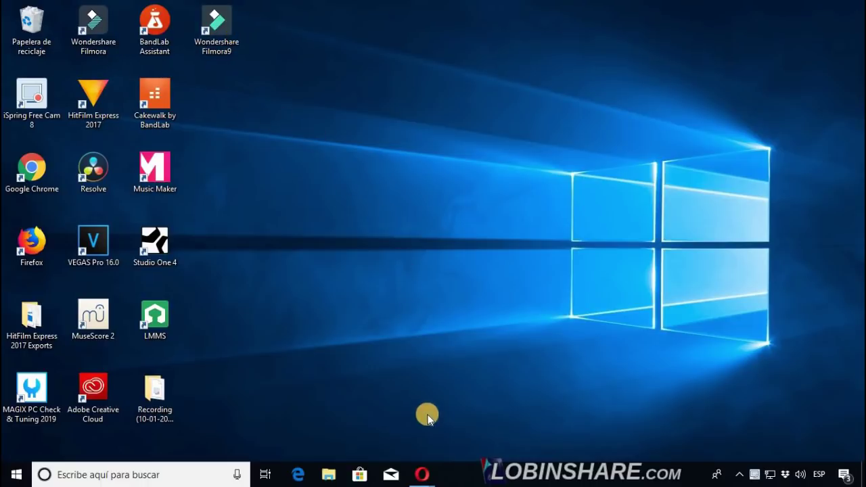
Switch to Opera in a new private window and search Bing for "filmora".
mouse_move(422, 475)
click(478, 433)
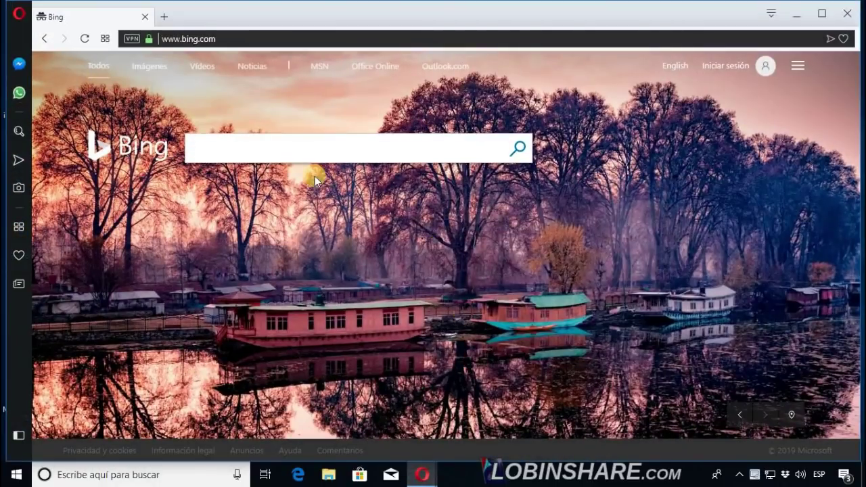
text(fik)
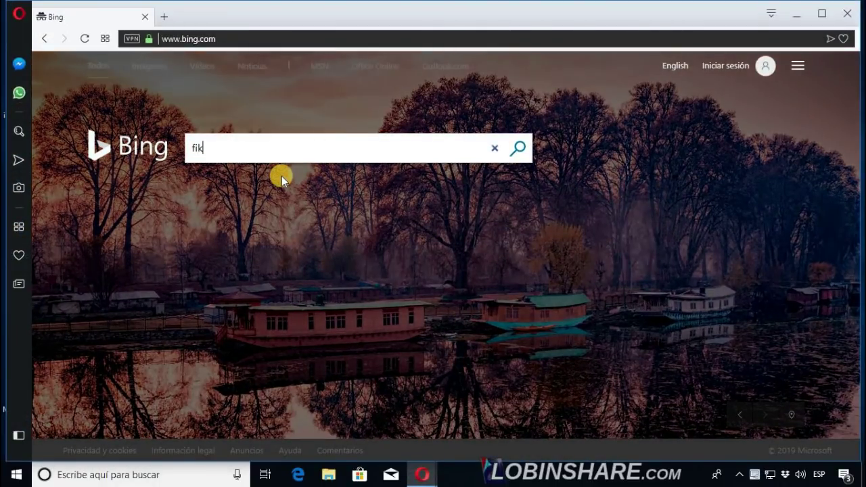
key(BackSpace)
text(lmora)
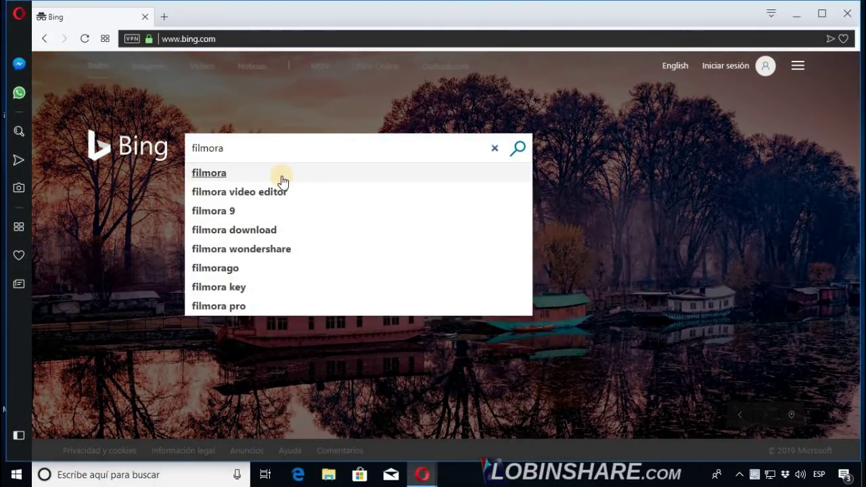
click(517, 148)
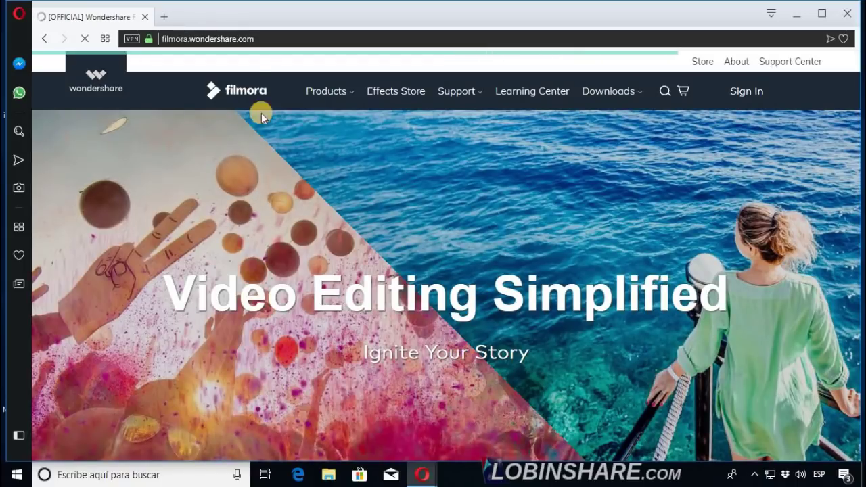
Open the FilmoraPro product page from the official filmora.wondershare.com site.
click(272, 39)
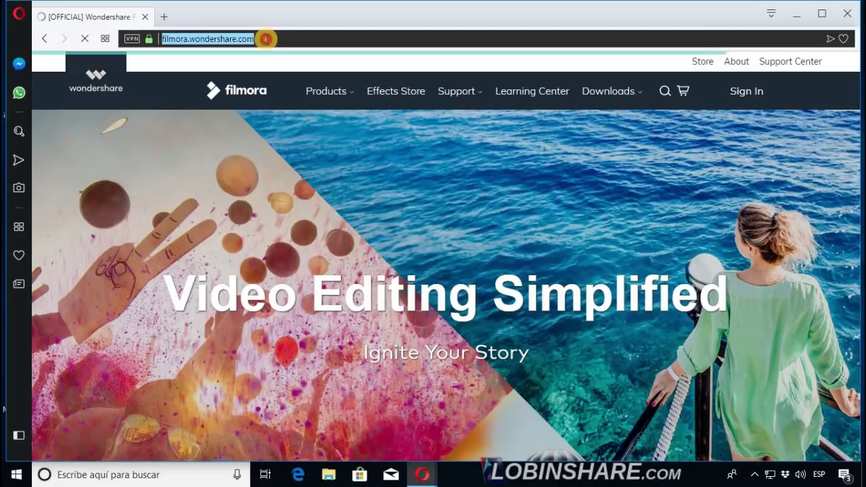
click(266, 38)
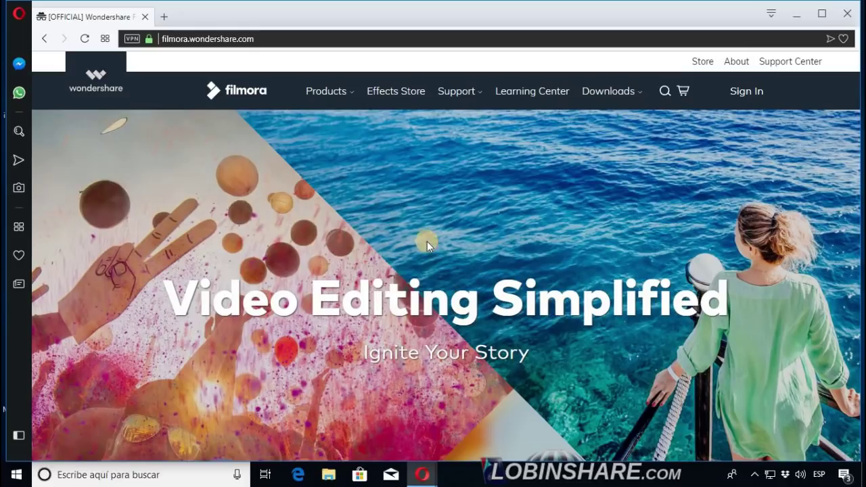
mouse_move(349, 100)
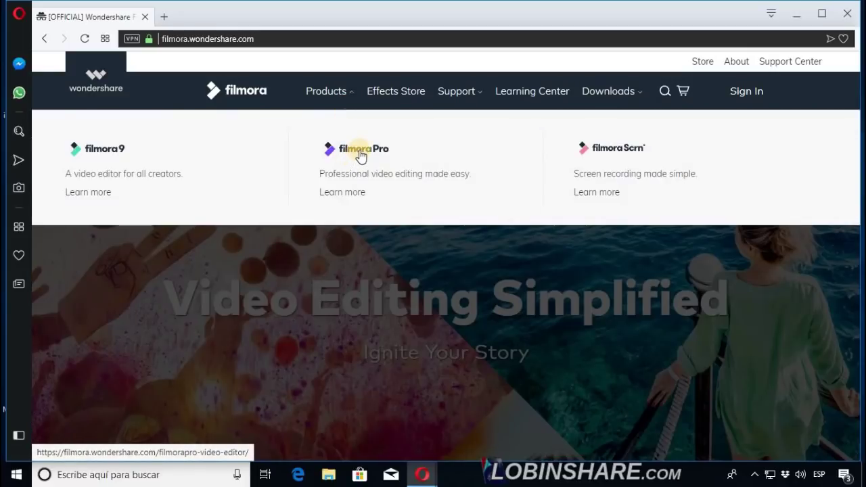
click(388, 153)
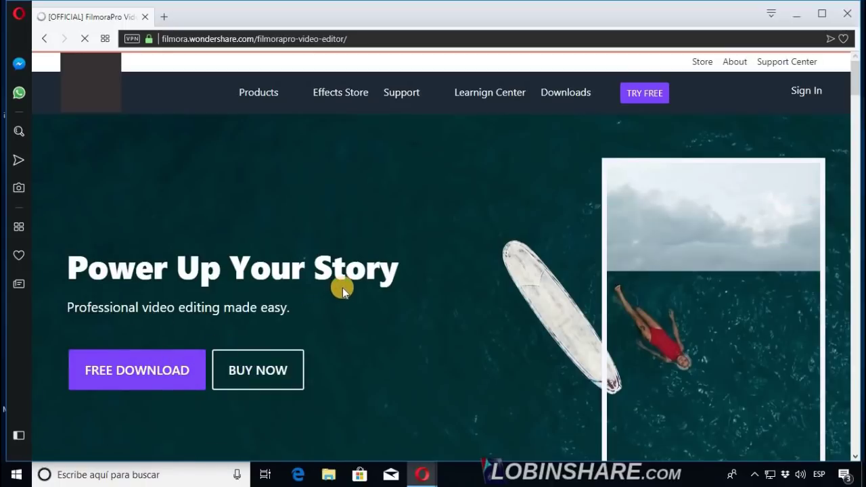
Examine the FilmoraPro page's introduction, interface preview and video editing features such as clip grouping, unlimited tracks and range markers.
scroll(343, 287, down, 4)
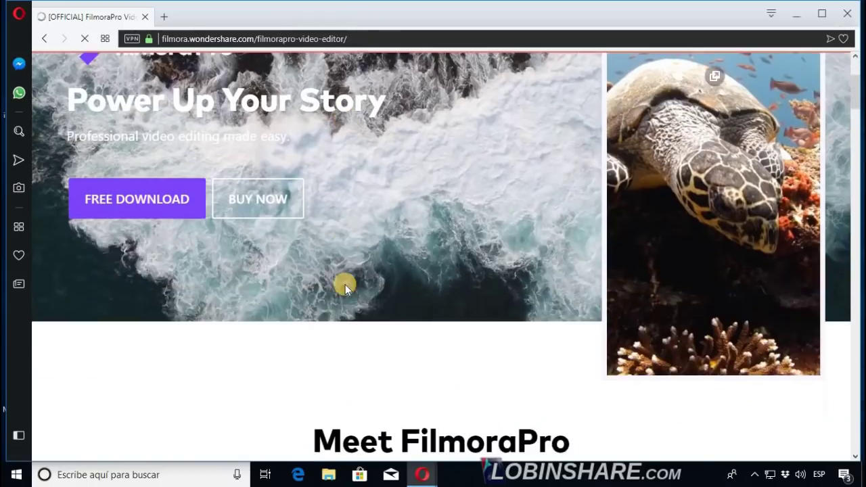
scroll(345, 287, down, 3)
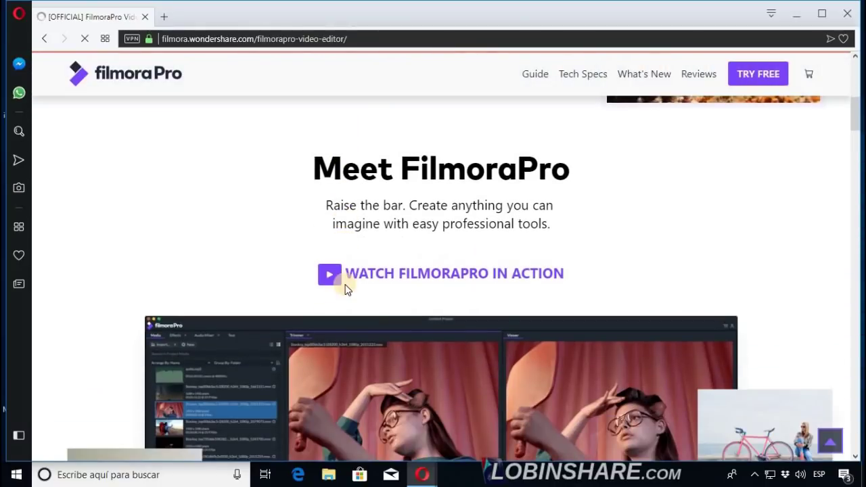
scroll(346, 287, down, 3)
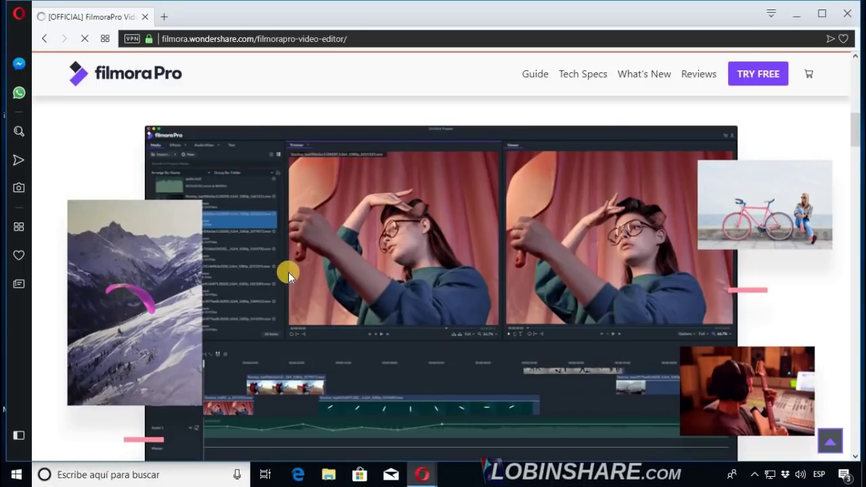
scroll(457, 245, down, 5)
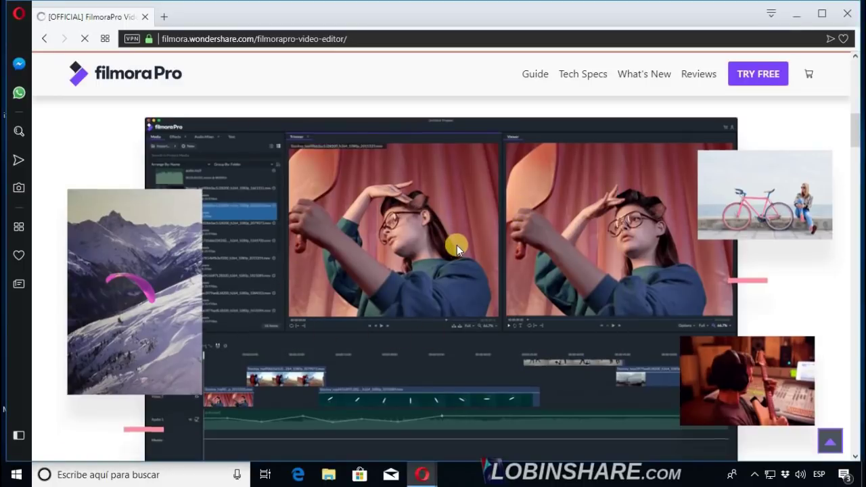
scroll(457, 245, down, 4)
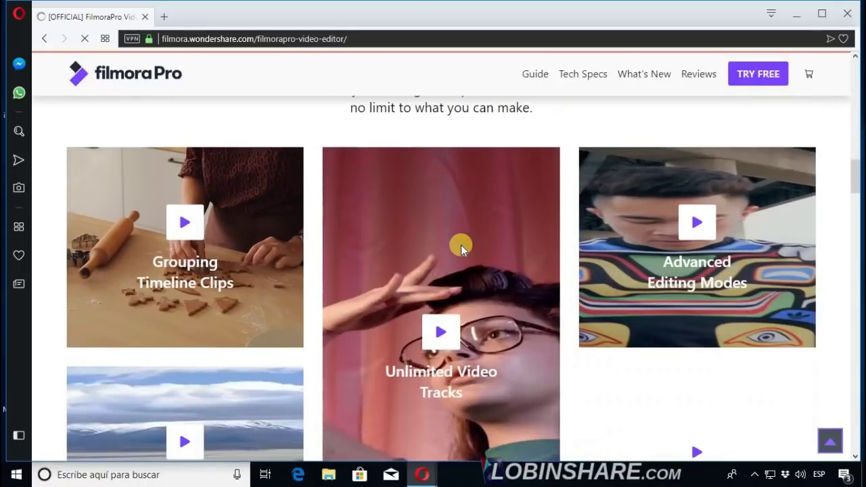
scroll(461, 246, down, 1)
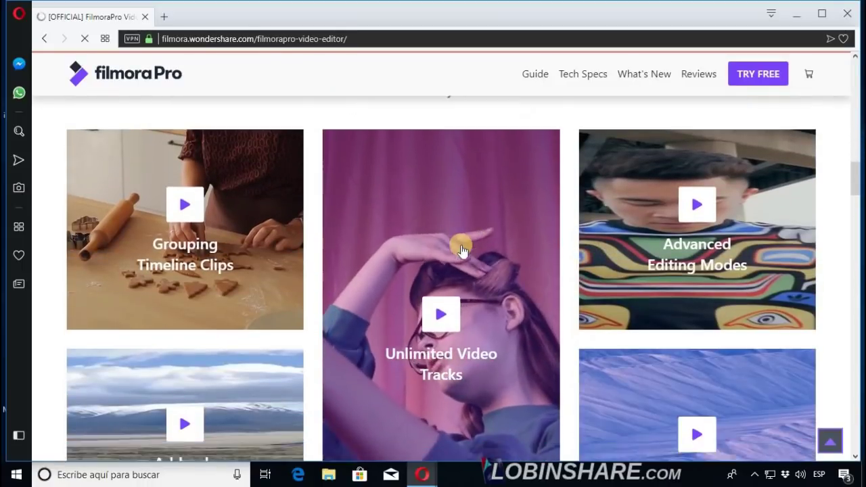
scroll(461, 250, down, 2)
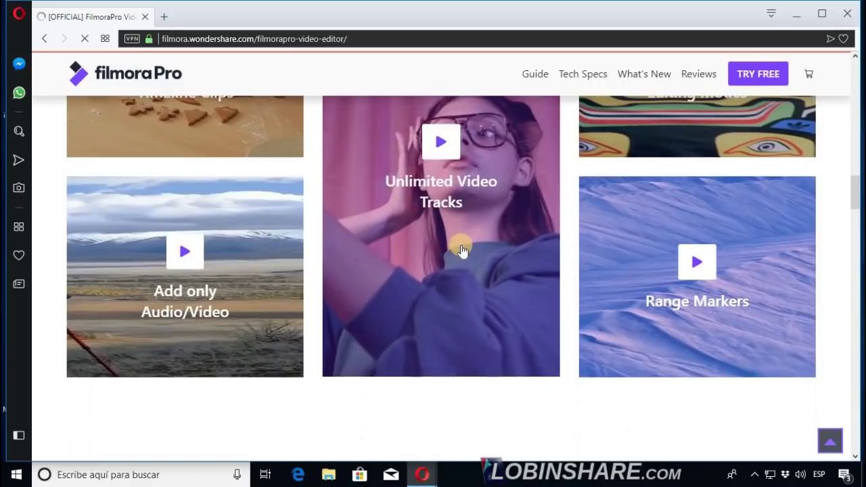
Examine the FilmoraPro page's audio, color correction and animation features, continuing down to the footer.
scroll(228, 308, down, 8)
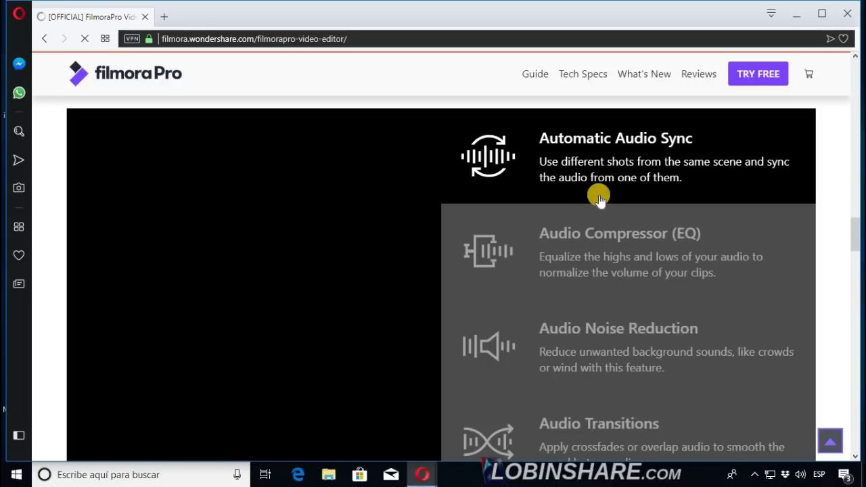
scroll(604, 250, down, 1)
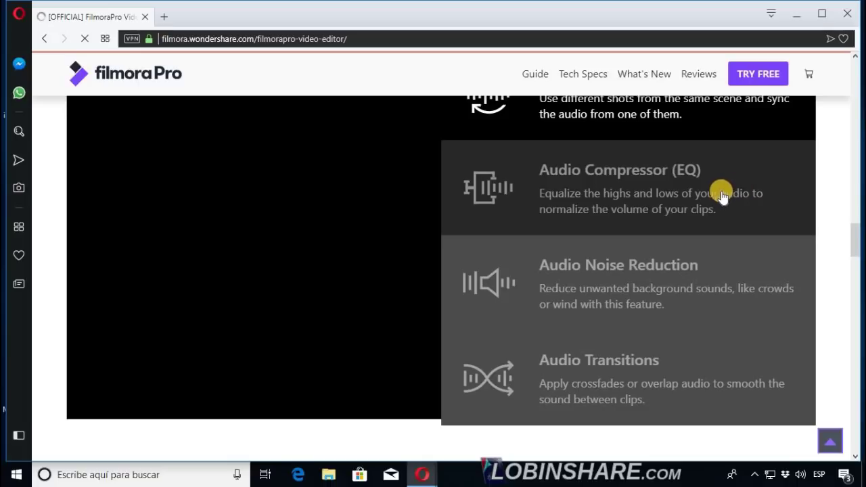
scroll(640, 195, down, 5)
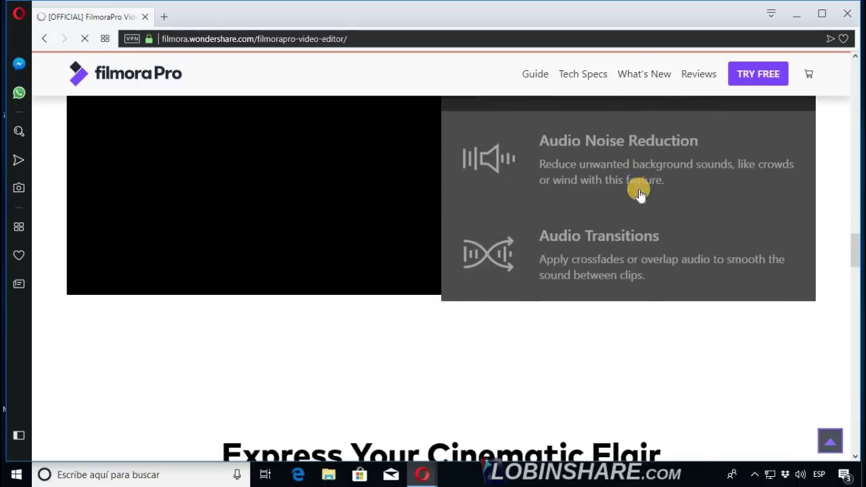
scroll(639, 195, down, 5)
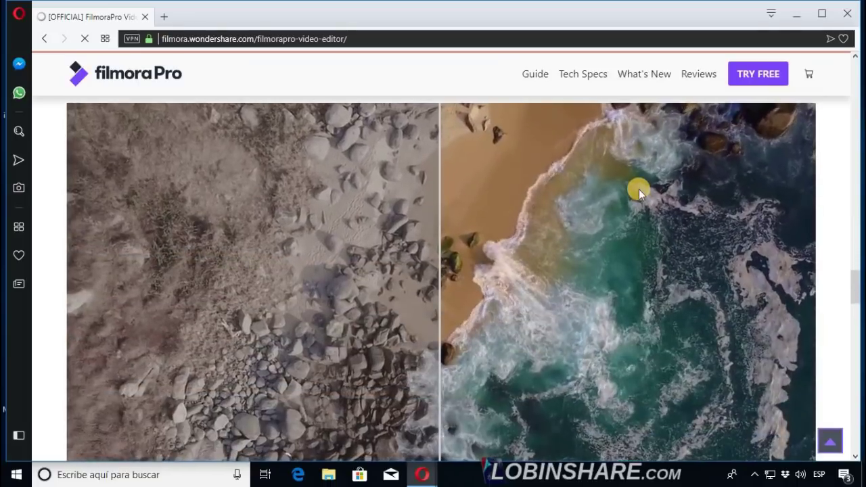
scroll(683, 195, down, 3)
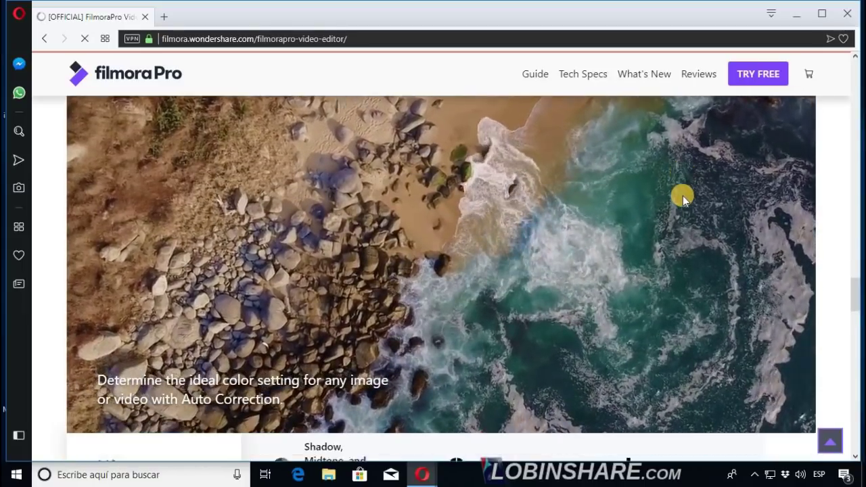
scroll(683, 195, down, 13)
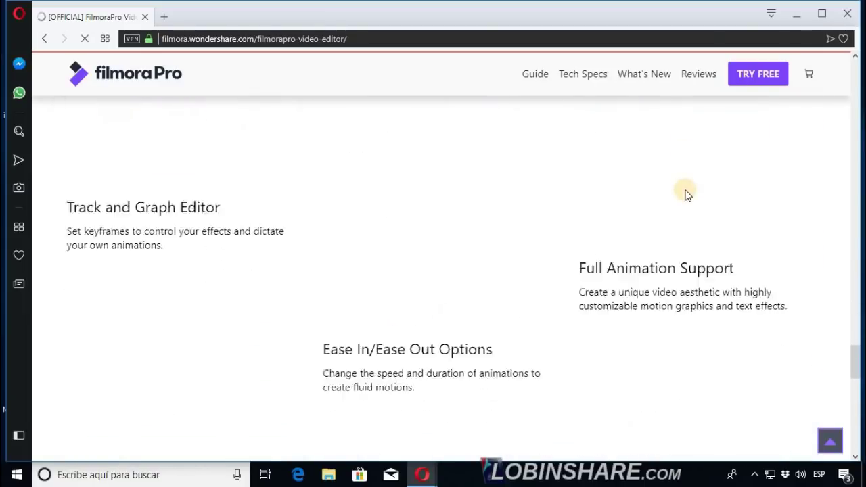
scroll(684, 195, down, 4)
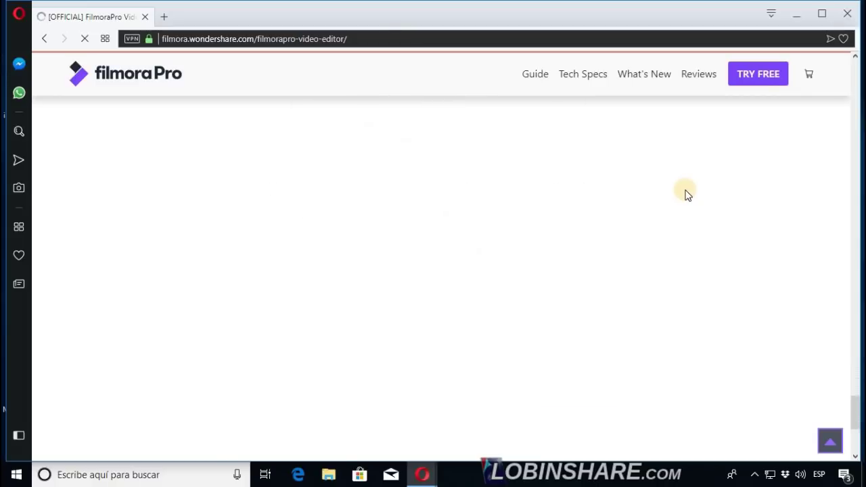
scroll(685, 195, down, 3)
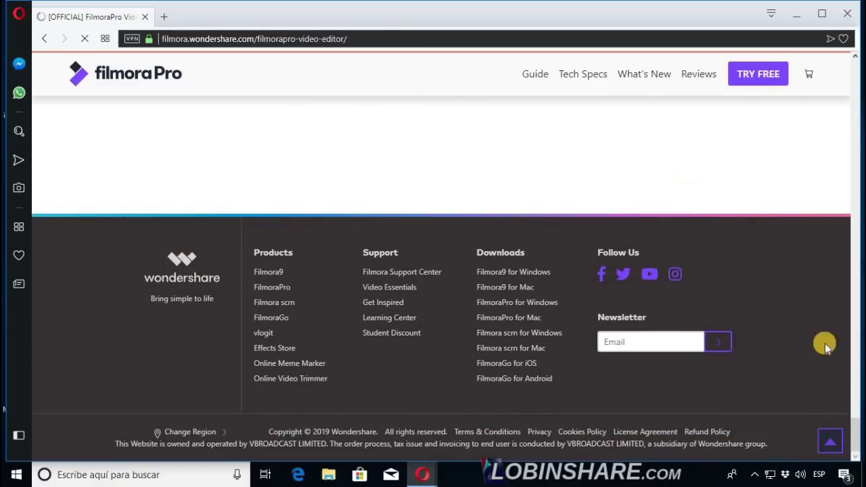
Open the FilmoraPro purchase page and compare the Free, Lifetime and 1 Year plans.
drag(857, 430, 858, 36)
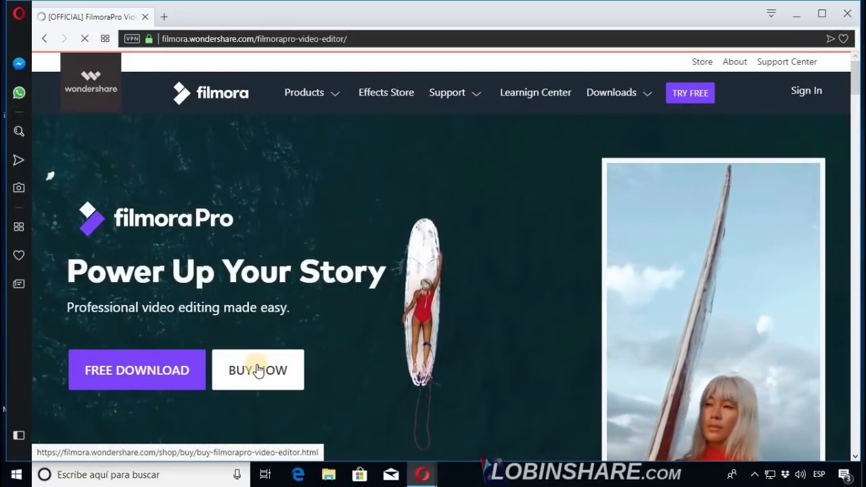
click(259, 370)
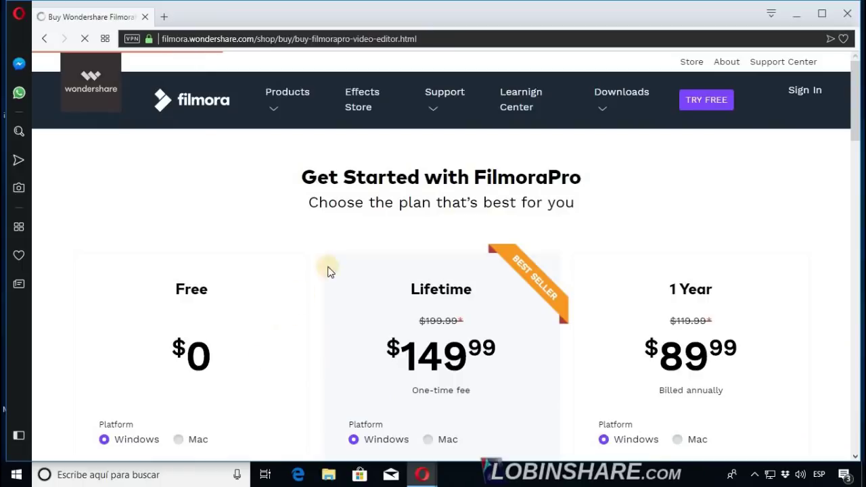
scroll(519, 215, down, 2)
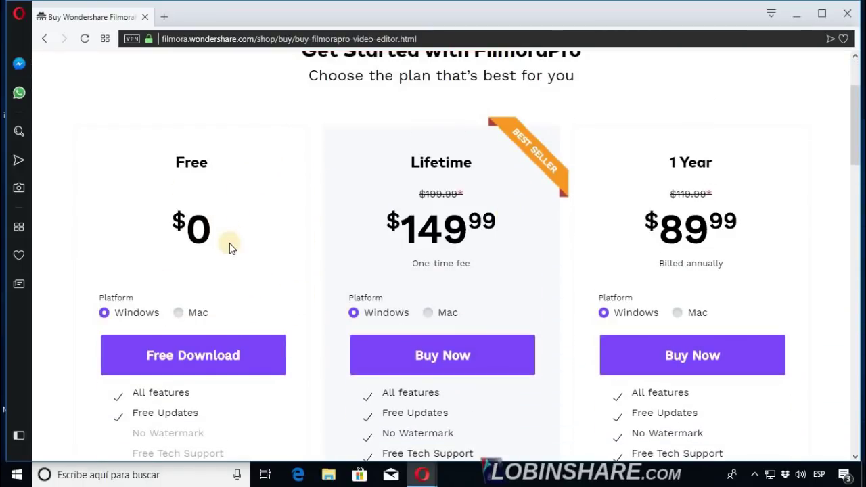
scroll(298, 209, down, 2)
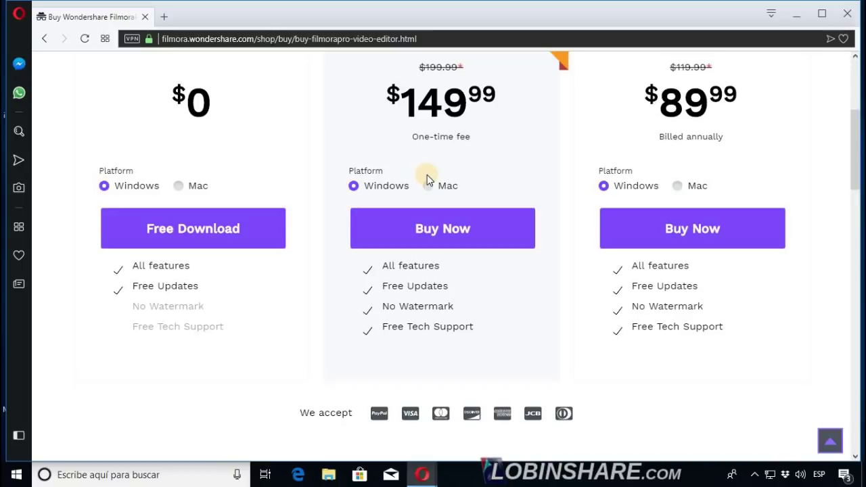
scroll(427, 179, up, 1)
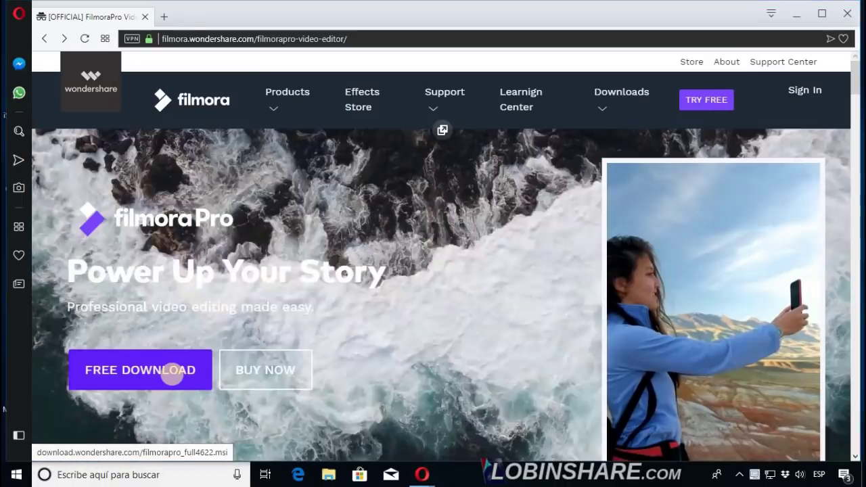
Download the free FilmoraPro version, saving the installer filmorapro_full4622 to the Escritorio folder.
click(139, 370)
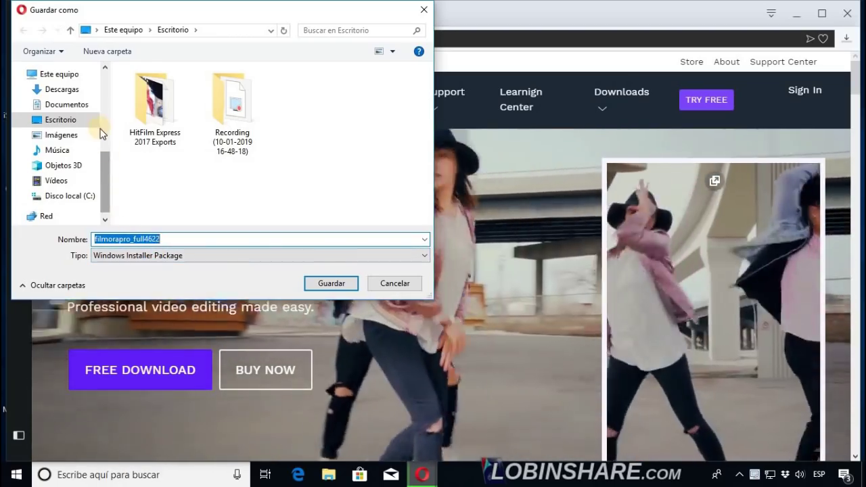
click(66, 120)
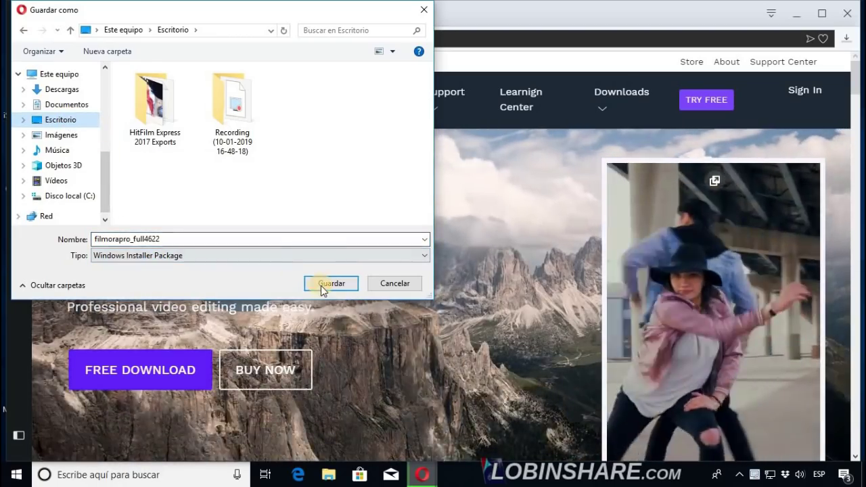
click(320, 284)
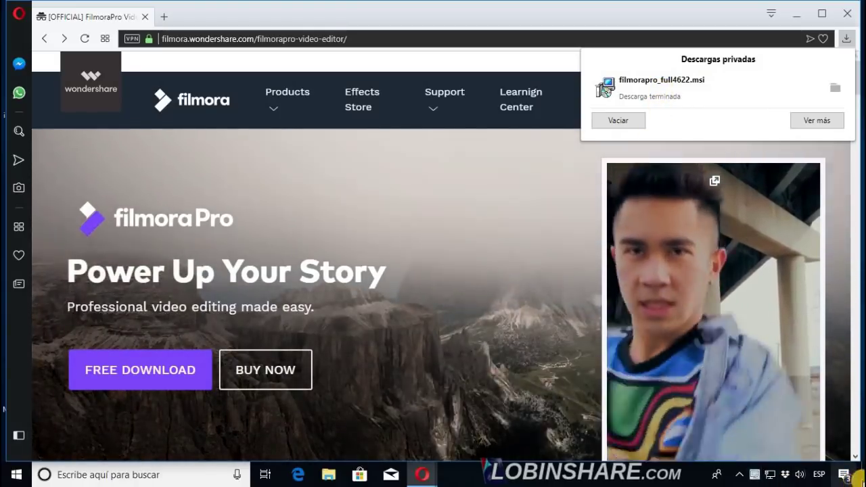
Run the filmorapro_full4622 installer from the desktop, accept the license agreement and install FilmoraPro with the Typical setup type.
click(860, 474)
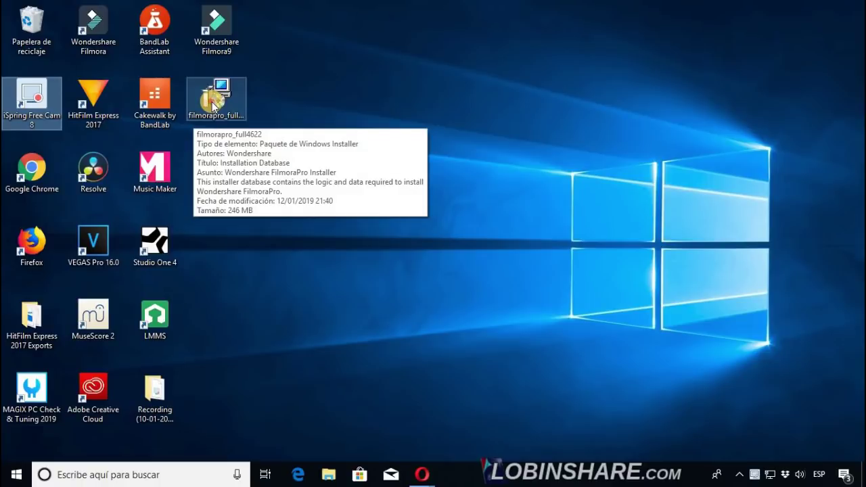
double_click(213, 101)
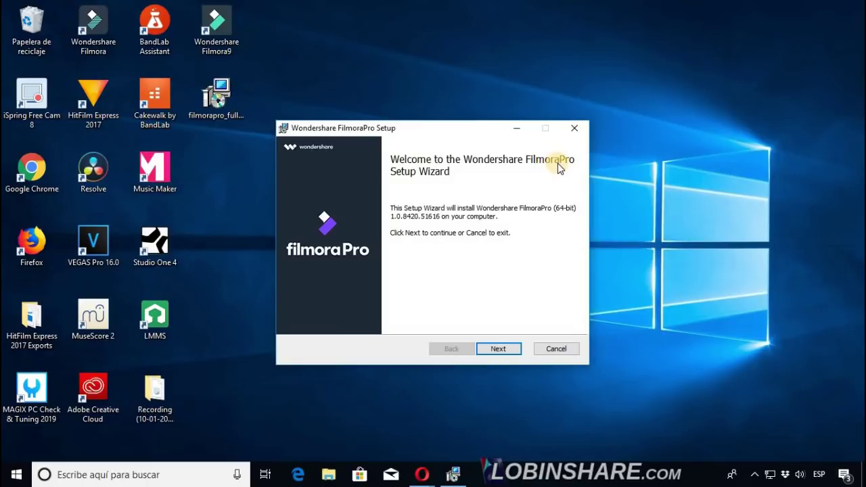
click(498, 349)
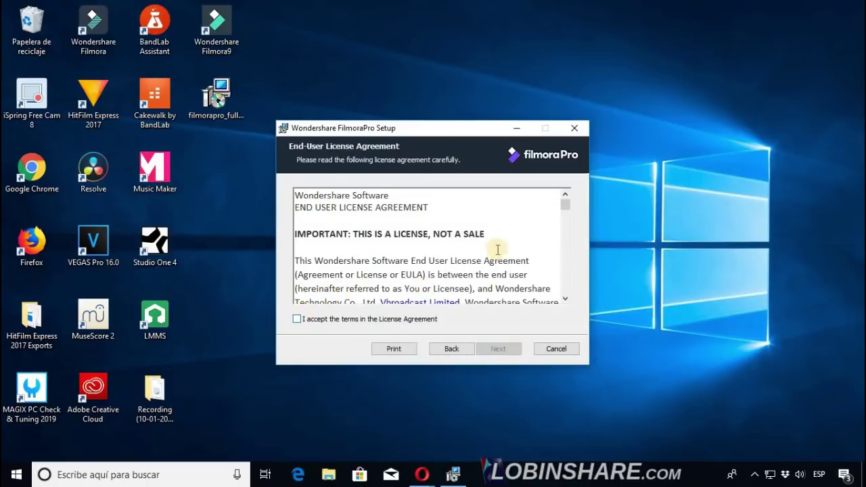
drag(565, 211, 566, 291)
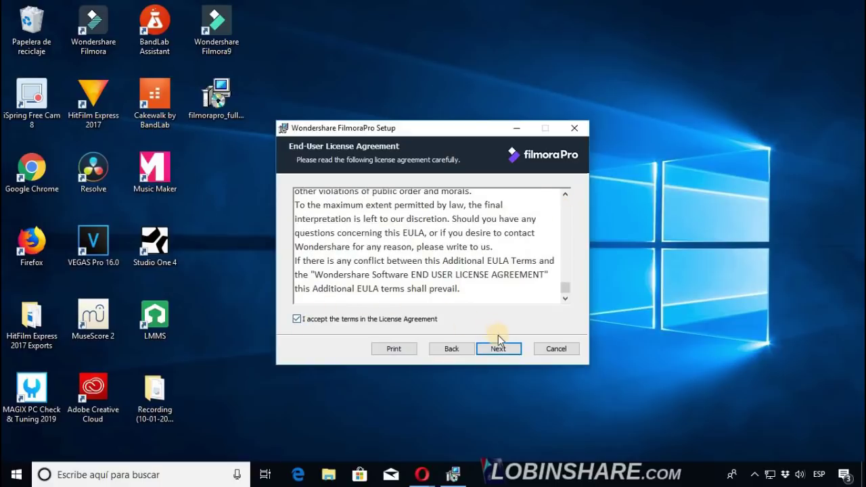
click(500, 349)
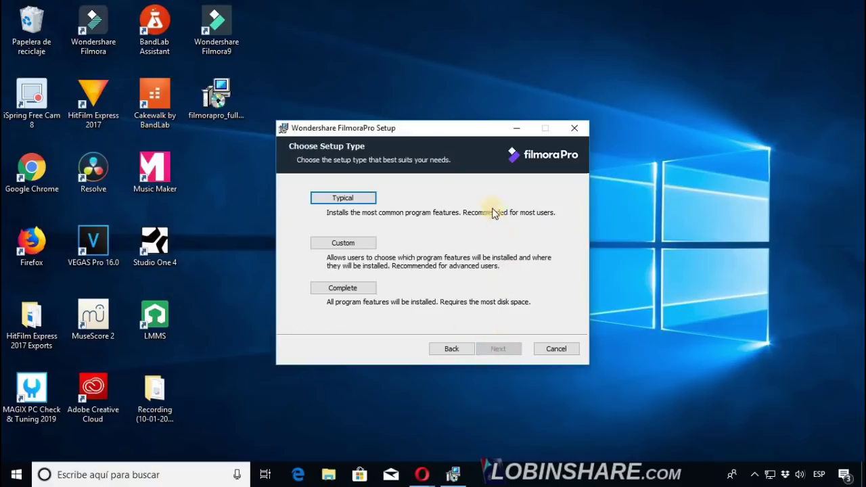
click(343, 199)
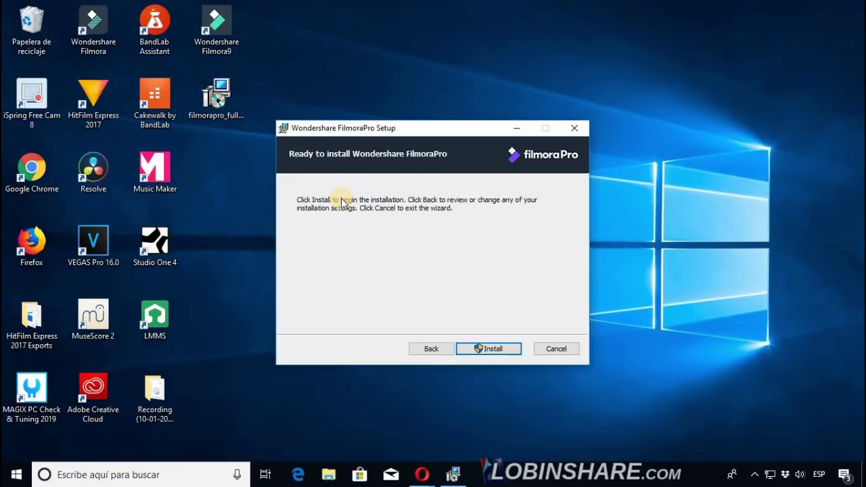
click(507, 349)
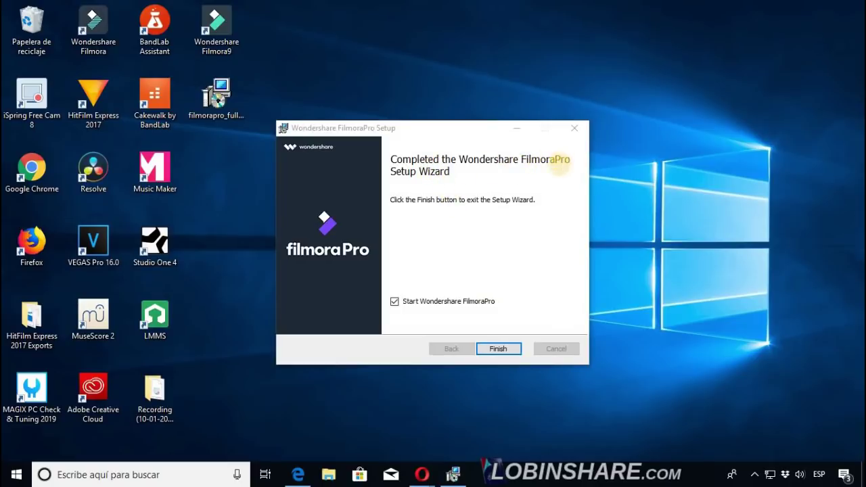
Finish the setup with FilmoraPro starting, and create a new project in a maximized window.
click(490, 348)
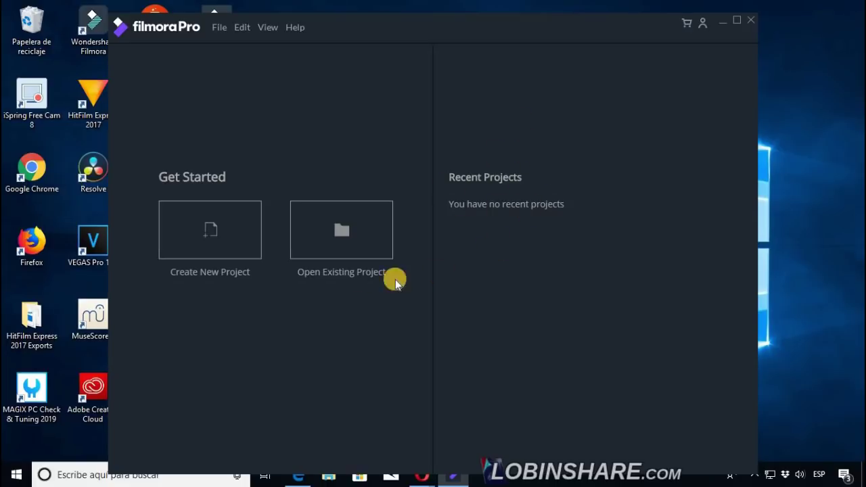
click(237, 240)
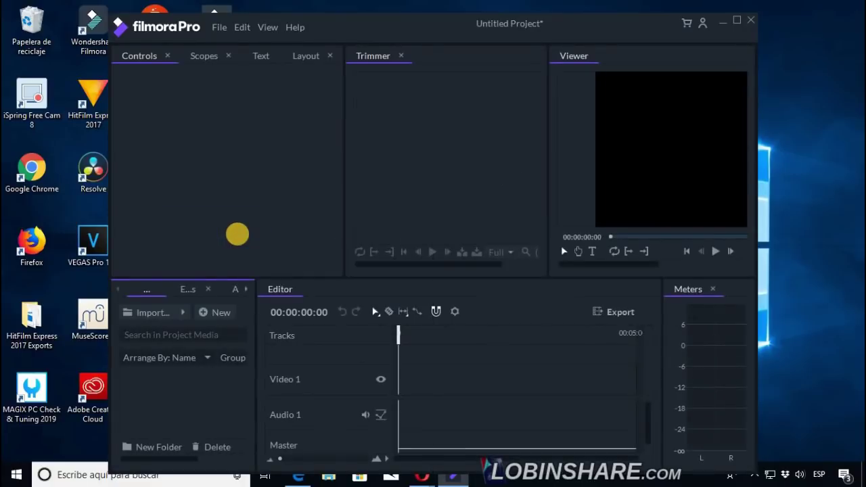
click(739, 25)
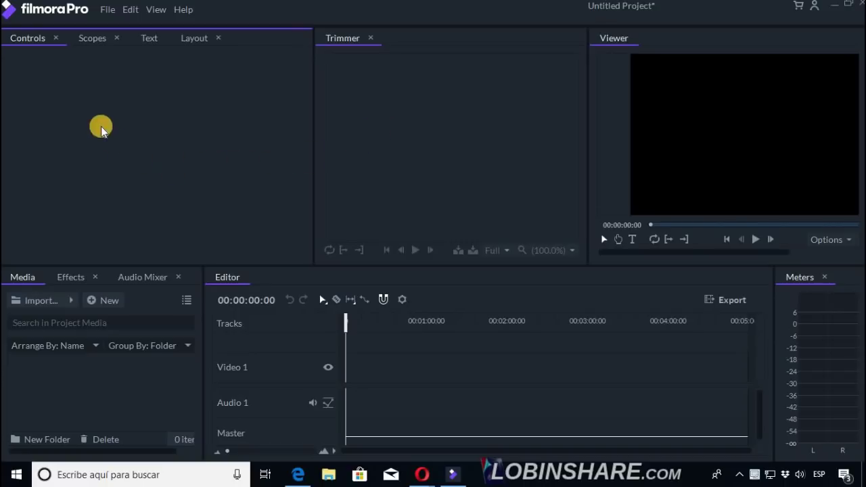
Review the program's Options categories, including Shortcuts, Display, Prompts & Warnings and Cache, without changing anything.
click(107, 12)
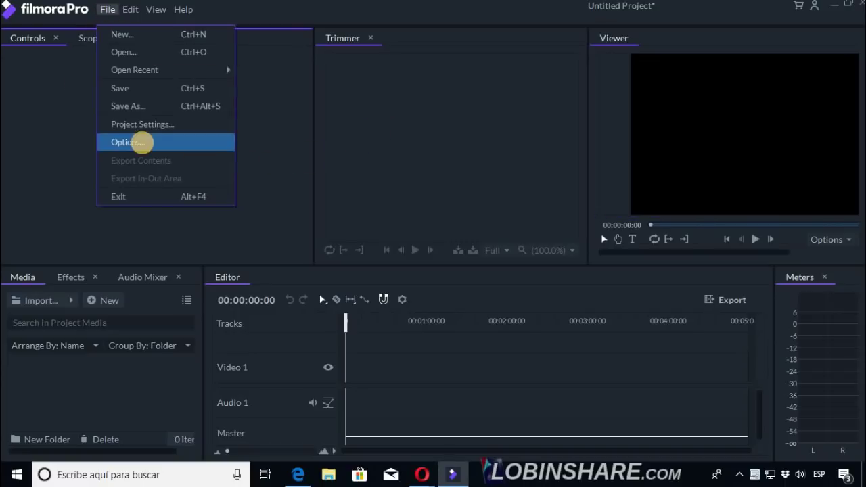
click(143, 145)
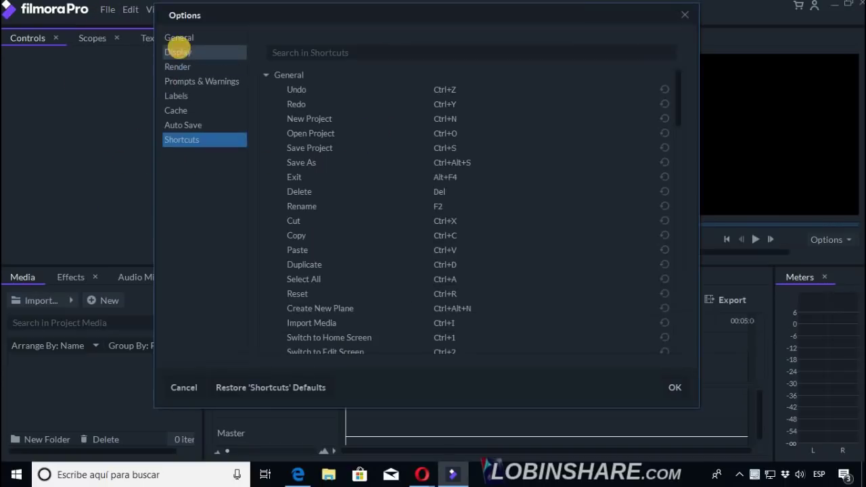
click(186, 42)
click(188, 55)
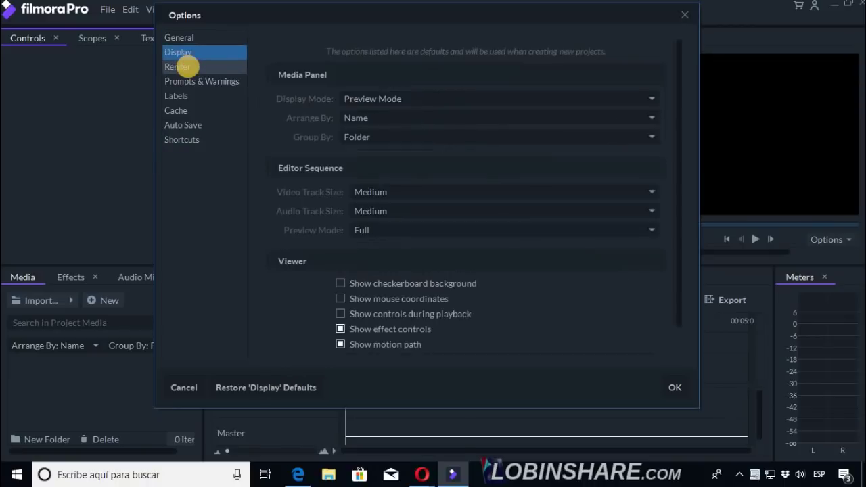
click(188, 66)
click(191, 81)
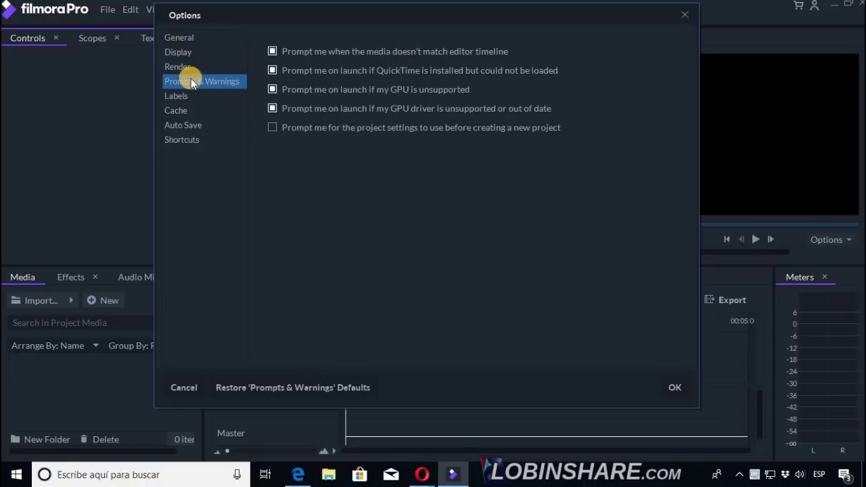
click(190, 95)
click(195, 114)
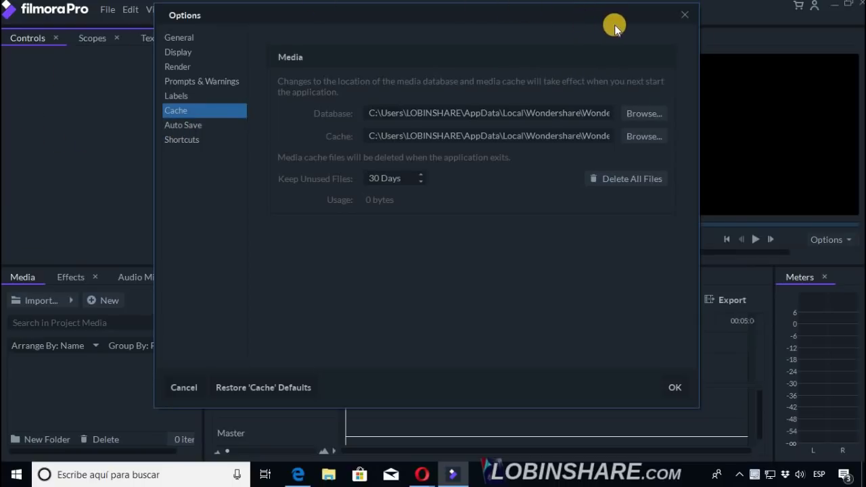
click(684, 16)
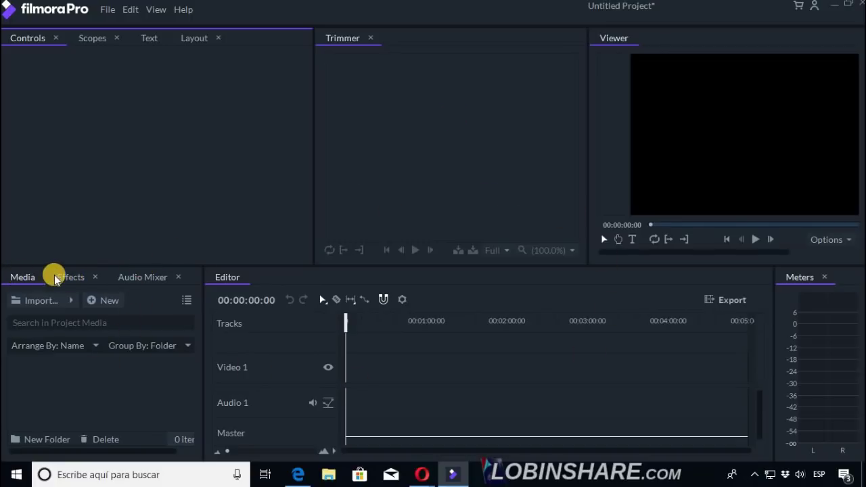
Import the video "CHRISTMAS WISH LIST 2017 - Tween gift ideas.mp4" from the Vídeos folder into the project media.
click(15, 276)
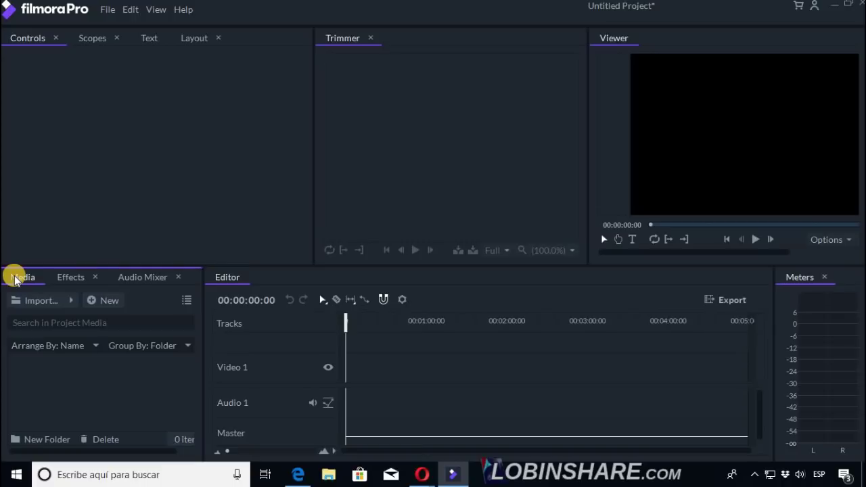
click(37, 298)
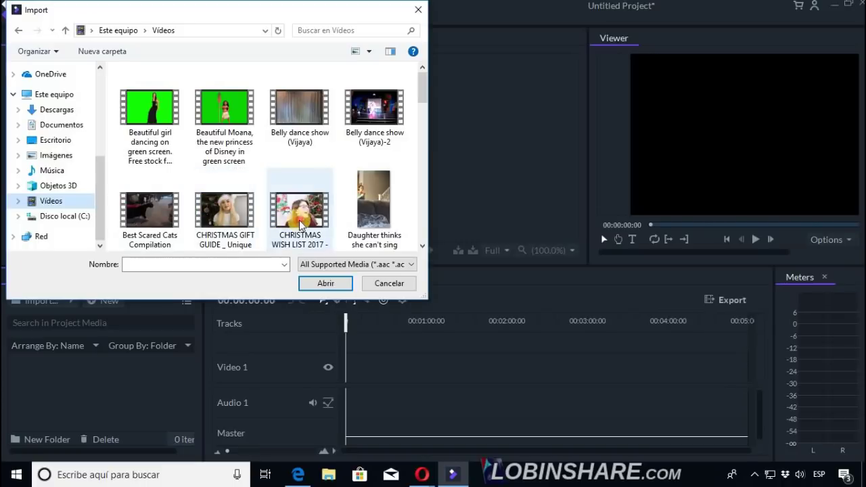
click(301, 227)
scroll(303, 247, down, 1)
click(324, 283)
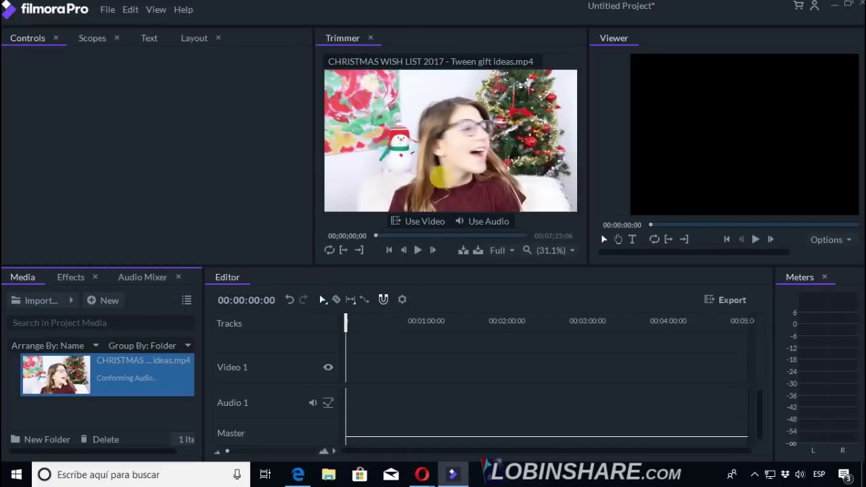
Mark the imported clip's in point at about 00;02;02;13 and out point at about 00;04;23;11 in the Trimmer.
click(416, 236)
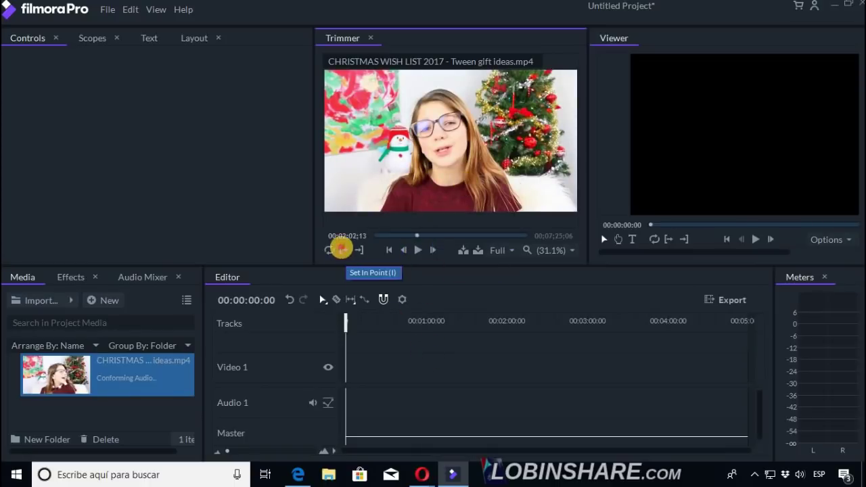
click(342, 250)
click(464, 235)
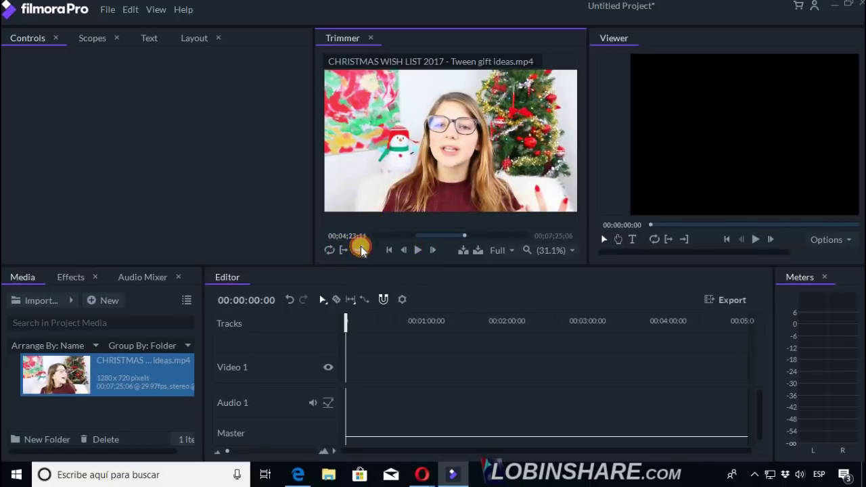
Place the trimmed clip at the start of the Video 1 and Audio 1 tracks, matching the sequence settings to the clip.
drag(412, 200, 345, 369)
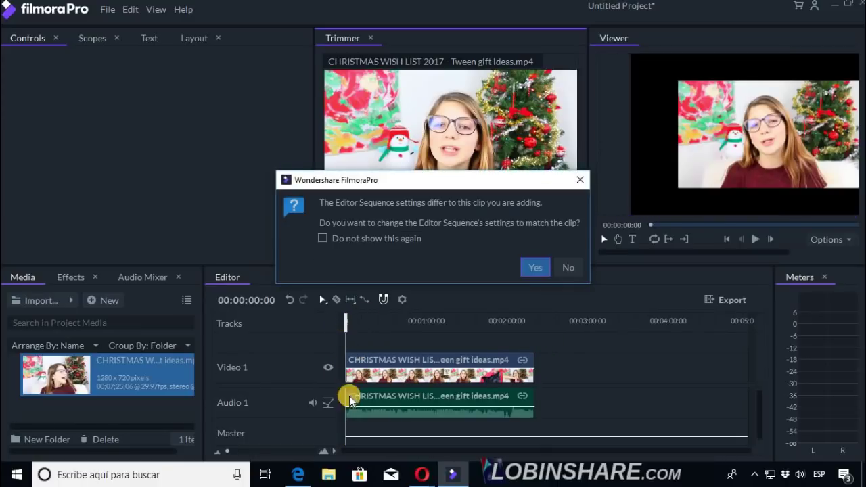
click(534, 266)
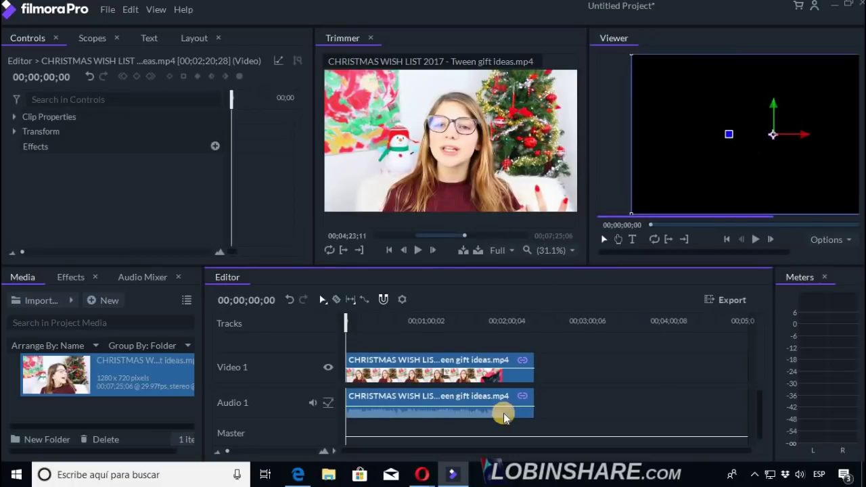
With the playhead at about 00;01;06;04, move the clip's picture slightly left and down in the Viewer, to about X 626, Y 377.
click(435, 321)
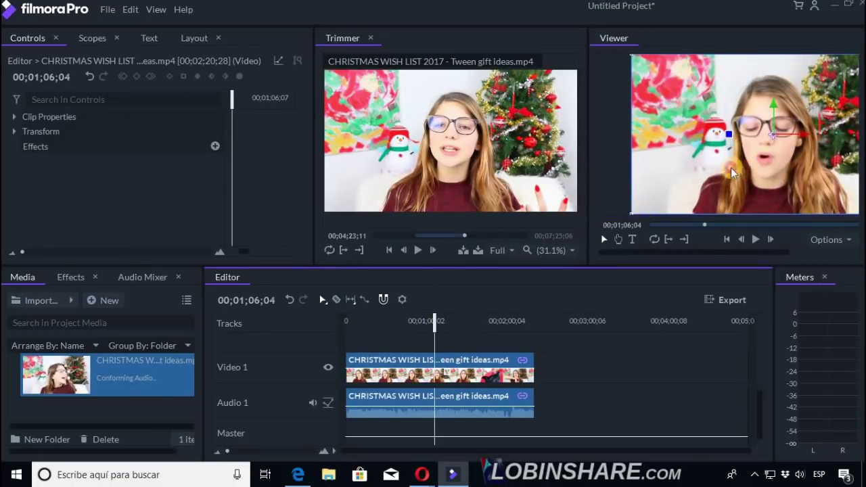
drag(750, 133, 721, 135)
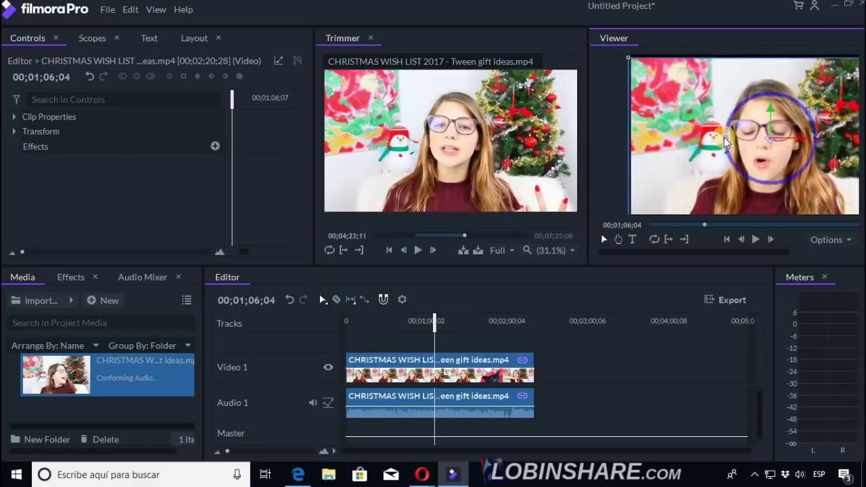
Try rotating the clip's picture slightly counterclockwise in the Viewer and undo the rotation.
mouse_move(731, 138)
mouse_down()
mouse_move(733, 152)
mouse_move(727, 142)
mouse_up()
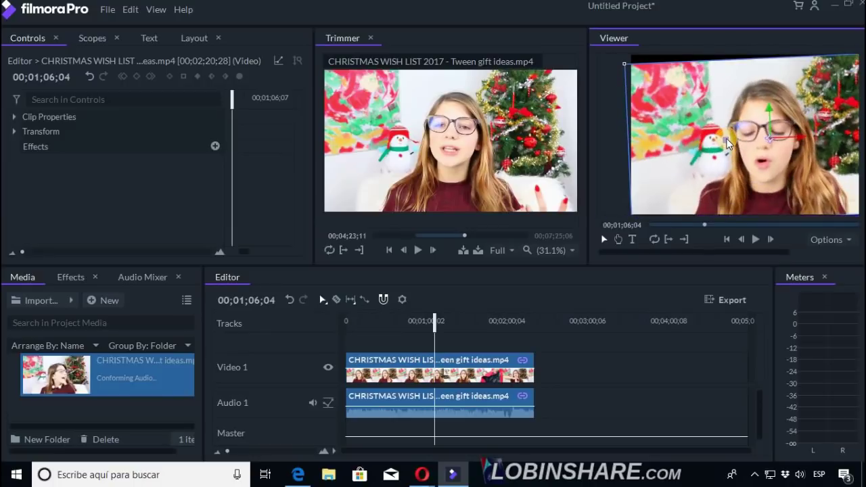
click(289, 300)
click(289, 300)
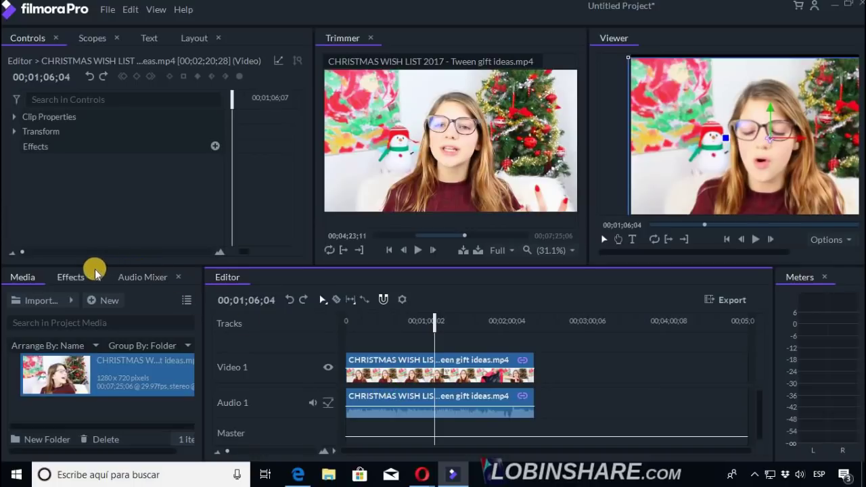
Look through the available effect categories and the Scopes, Text and Layout tools for the selected clip.
click(71, 277)
scroll(88, 368, down, 2)
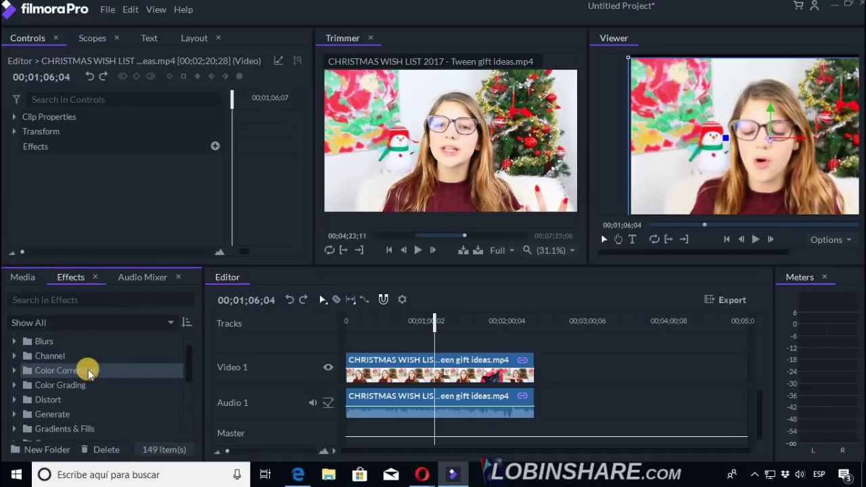
scroll(94, 368, down, 8)
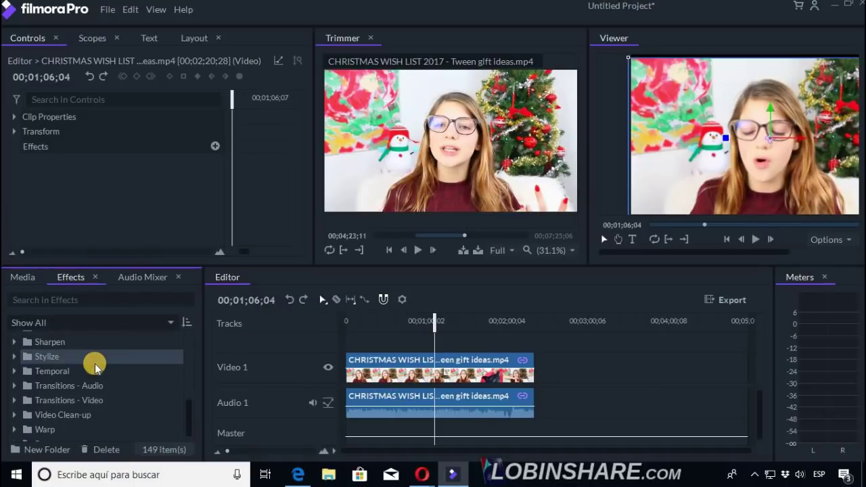
scroll(97, 363, up, 10)
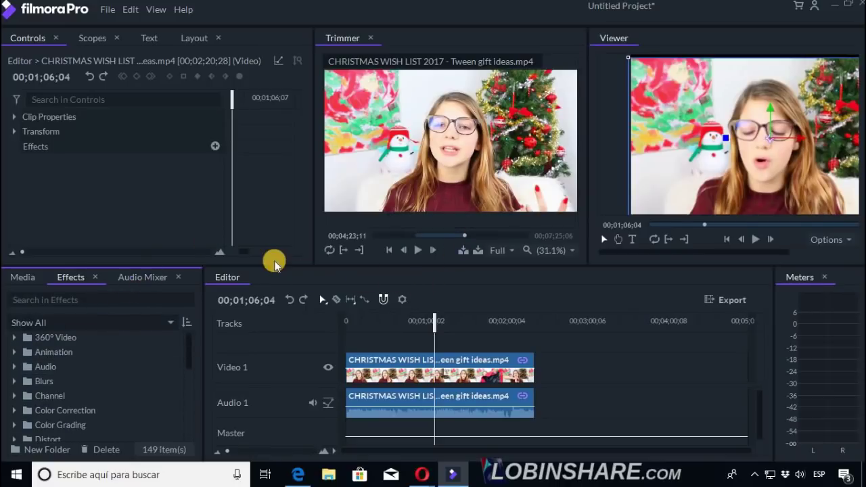
click(85, 39)
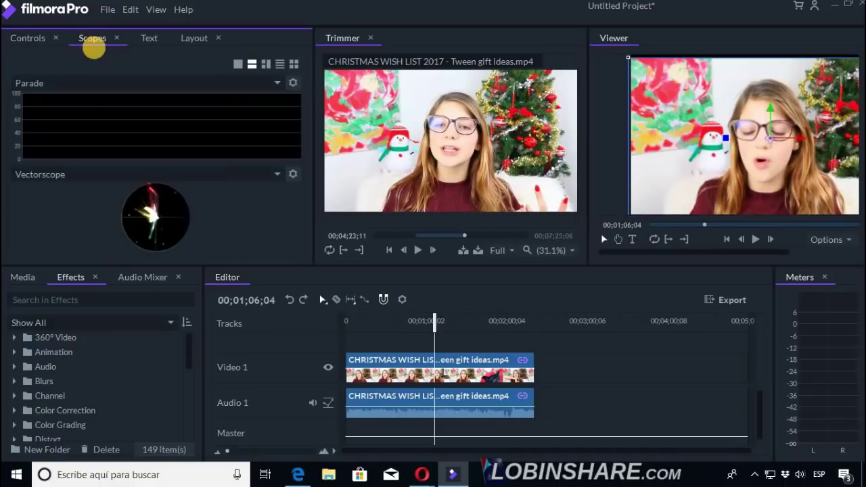
click(149, 42)
click(195, 42)
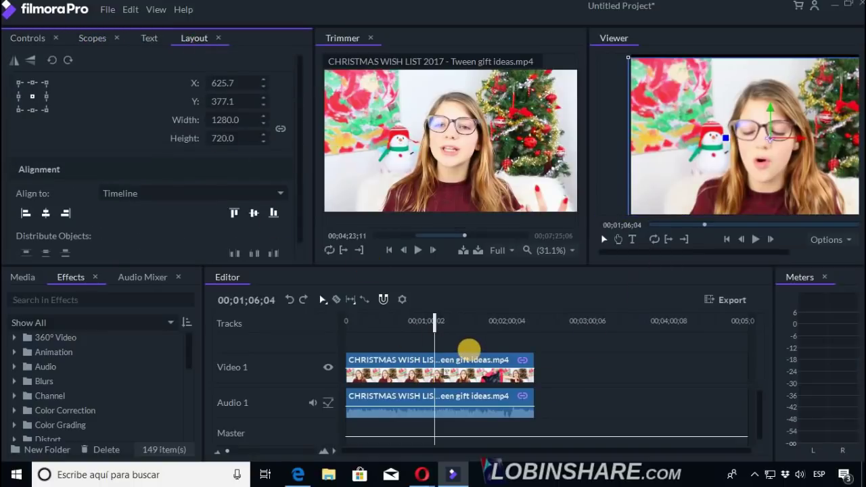
Expand the Blurs category in the effects library to view its effects.
click(14, 382)
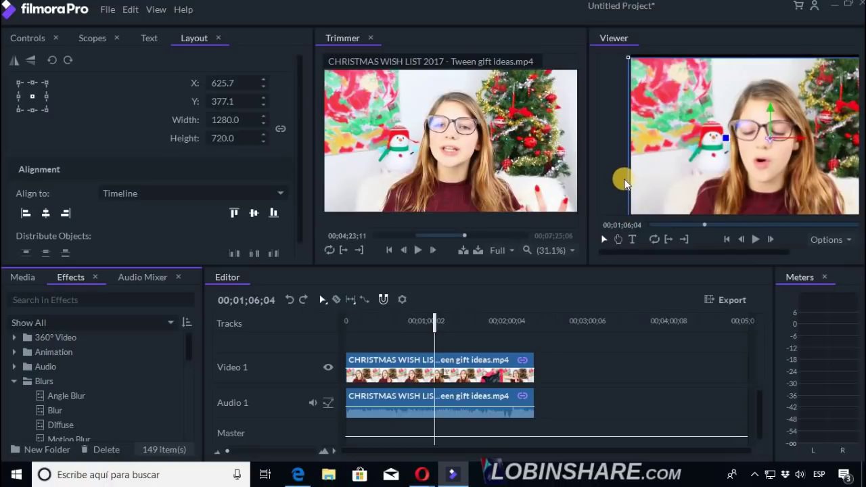
Minimize the editor and open the file location of the recently added Wondershare FilmoraPro program entry in Windows.
click(835, 7)
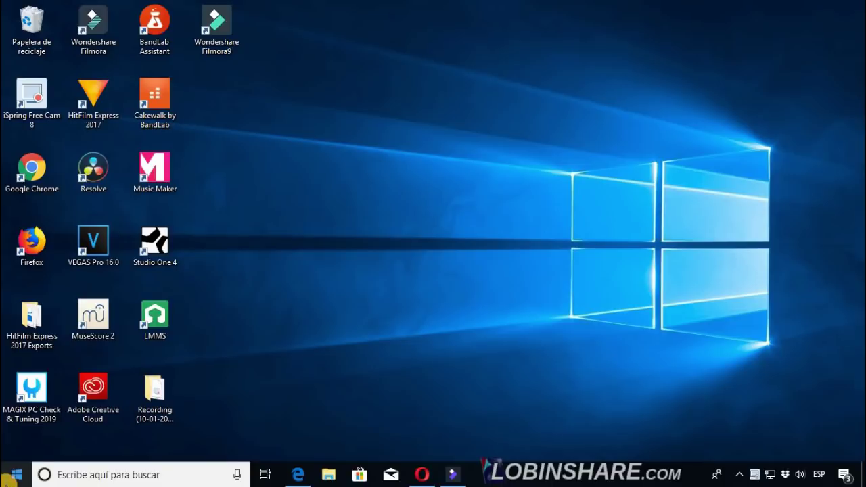
click(9, 475)
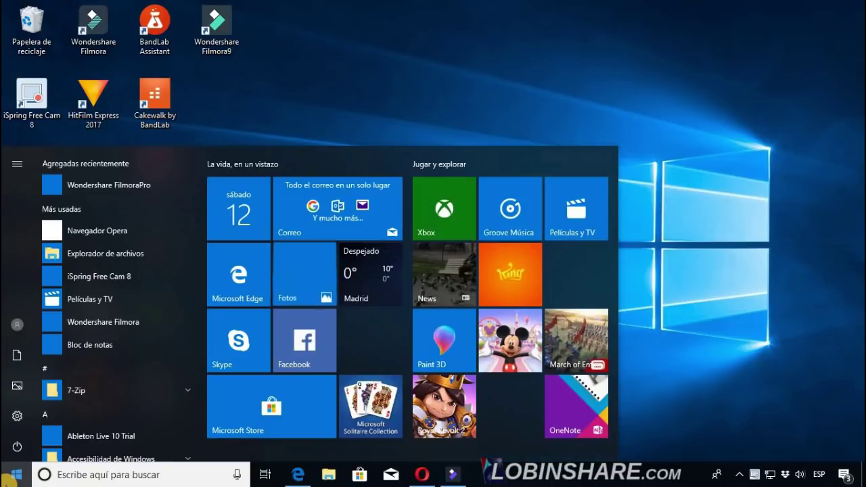
right_click(116, 188)
mouse_move(146, 224)
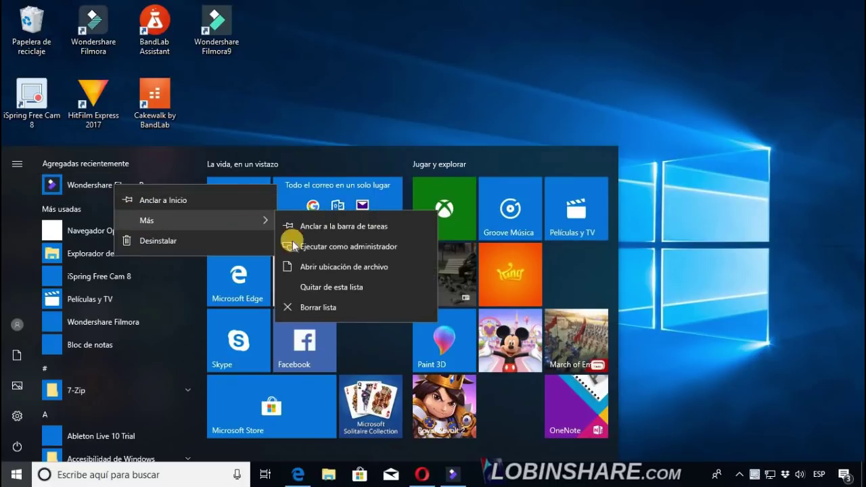
click(298, 265)
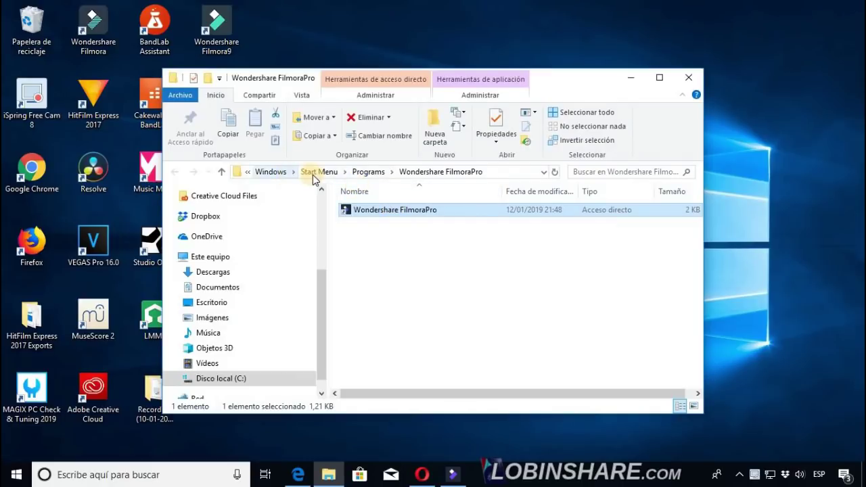
Copy the Wondershare FilmoraPro shortcut from its folder to the desktop and close the folder window.
right_click(391, 214)
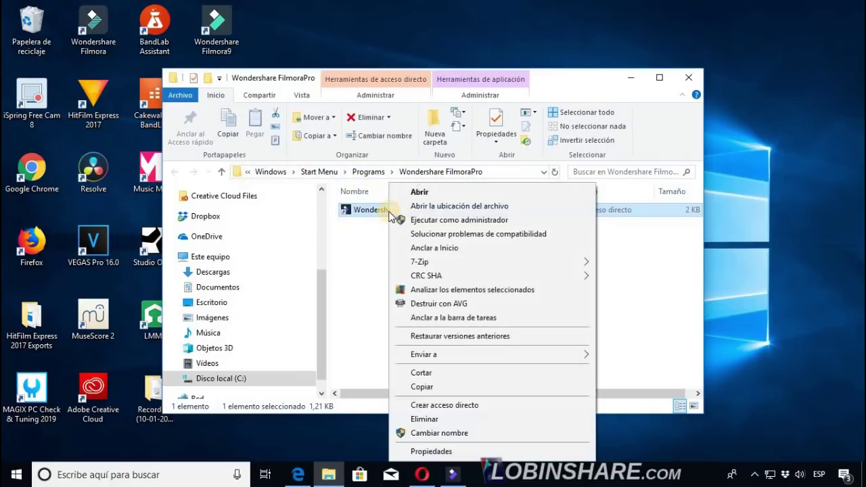
click(422, 387)
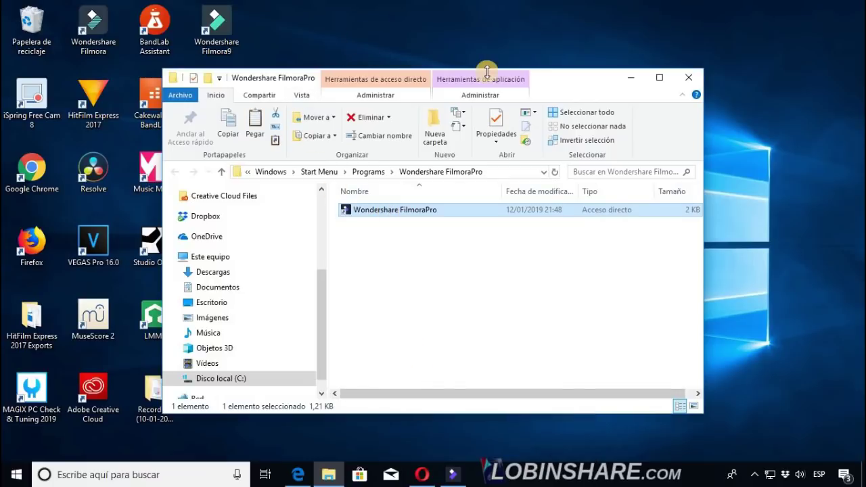
drag(544, 81, 609, 169)
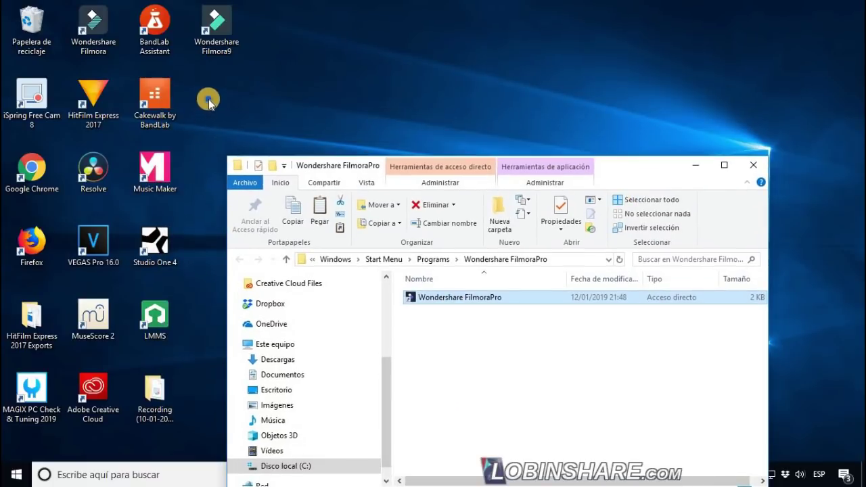
right_click(207, 100)
click(241, 167)
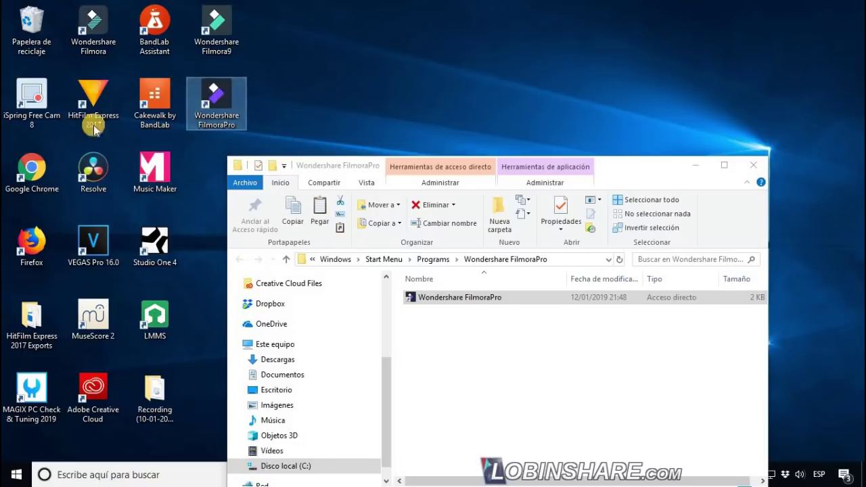
click(749, 168)
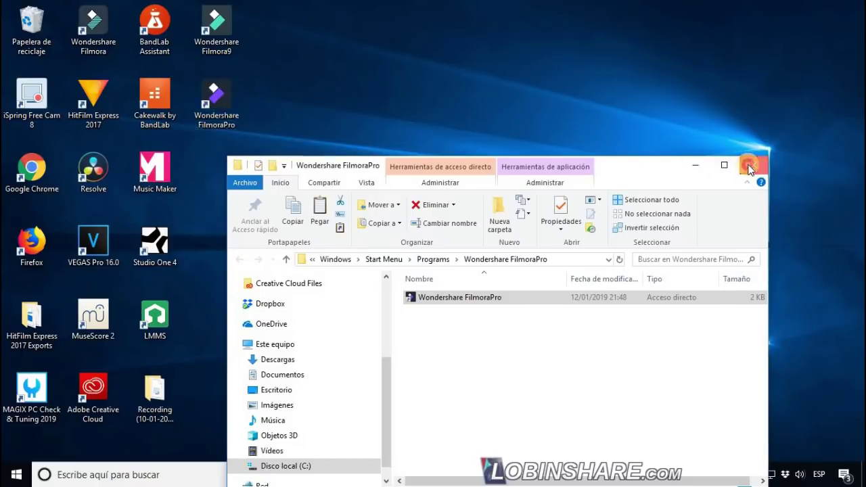
Look over the Wondershare Filmora, Filmora9 and FilmoraPro shortcuts on the desktop, ending with FilmoraPro selected.
click(108, 44)
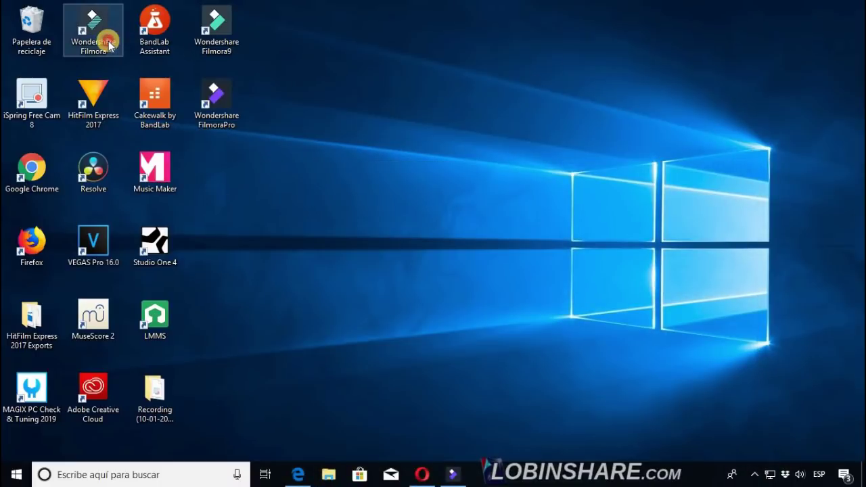
click(226, 48)
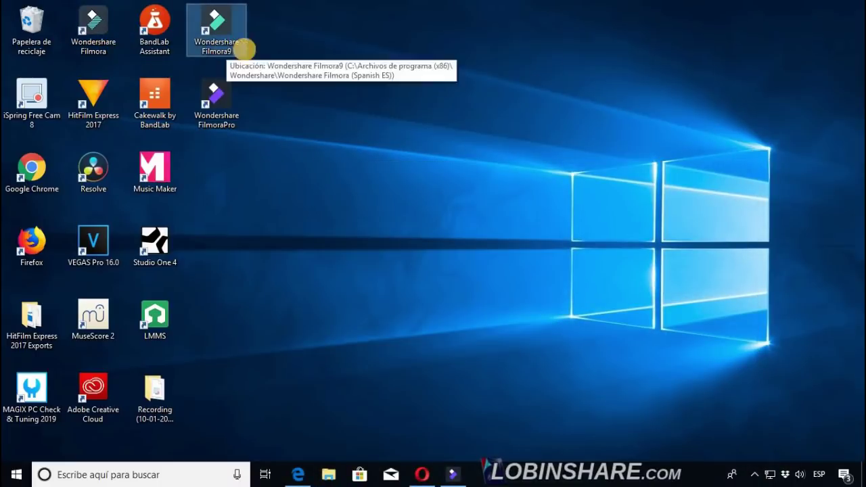
click(223, 109)
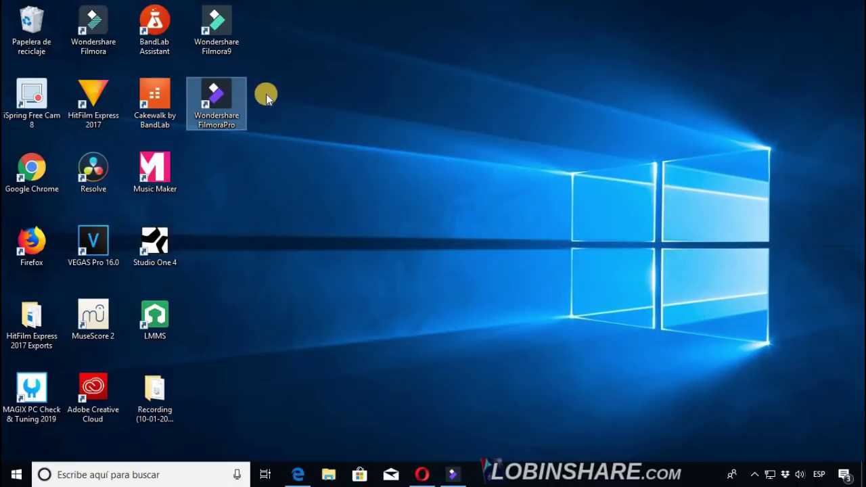